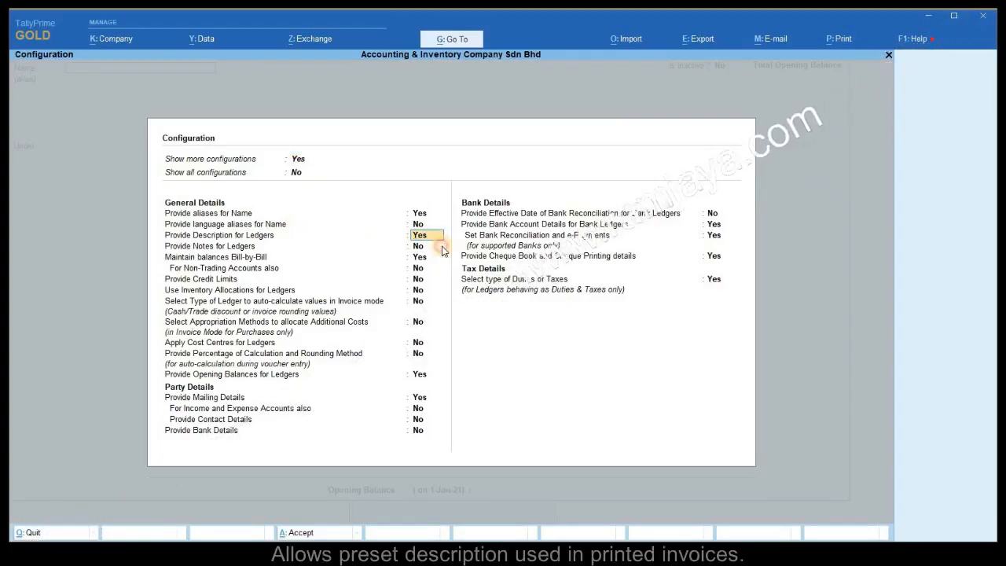
- Enable notes, inventory allocations and cost centres for ledgers, keeping bill-by-bill balances and opening balances set to Yes
click(440, 247)
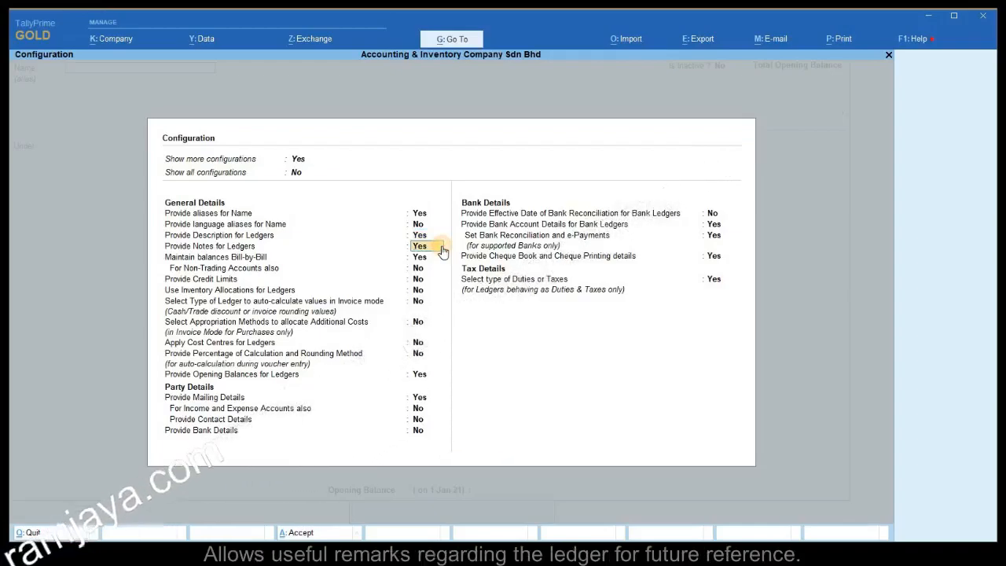
click(441, 261)
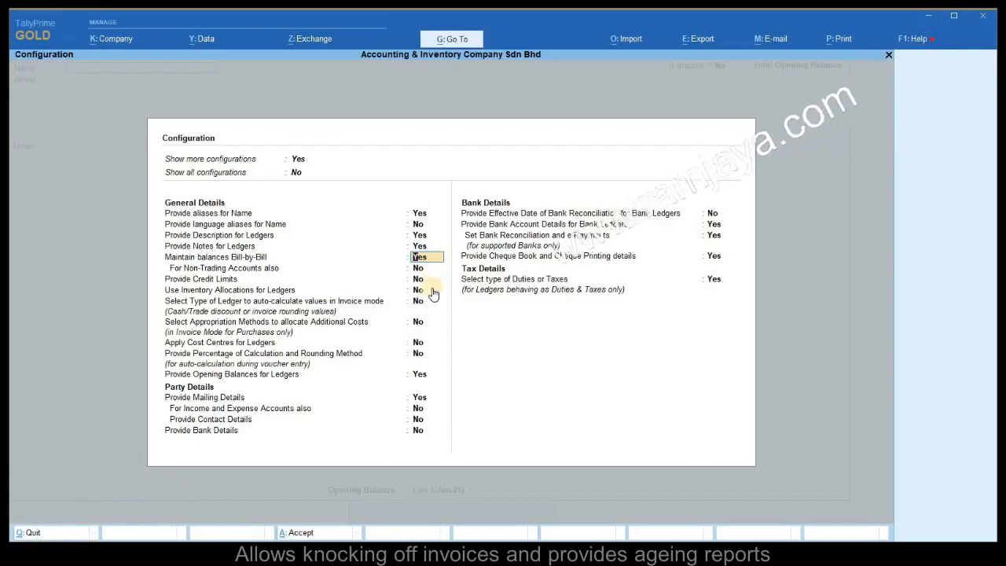
click(433, 290)
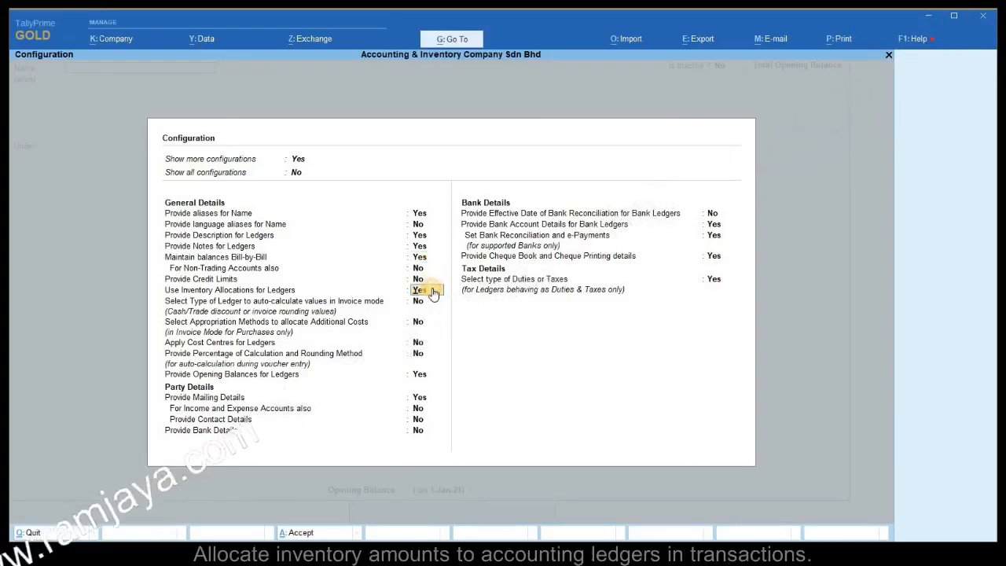
click(436, 343)
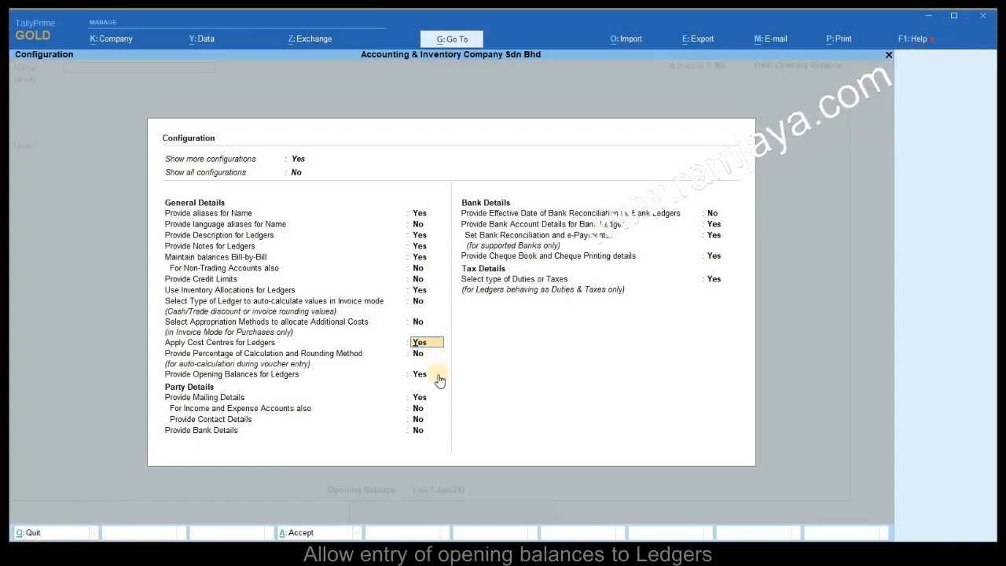
click(439, 379)
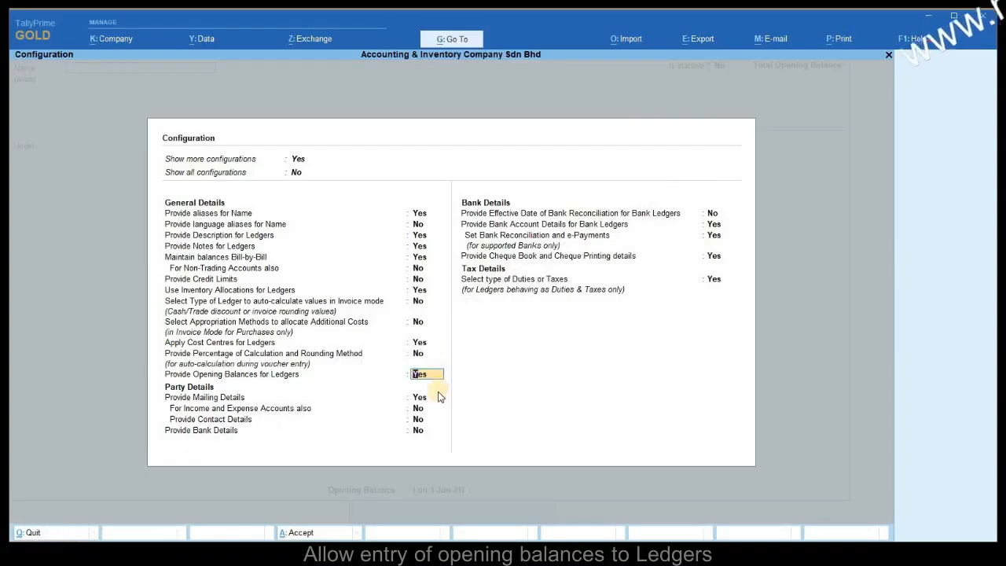
- Enable contact details and bank details for parties, keep bank account details on, and accept the ledger configuration
click(432, 421)
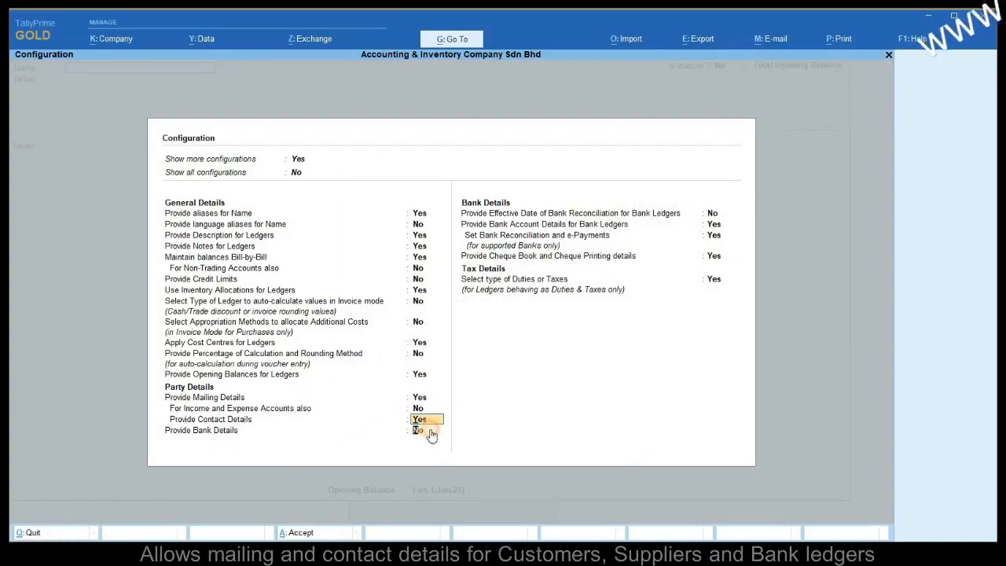
click(430, 435)
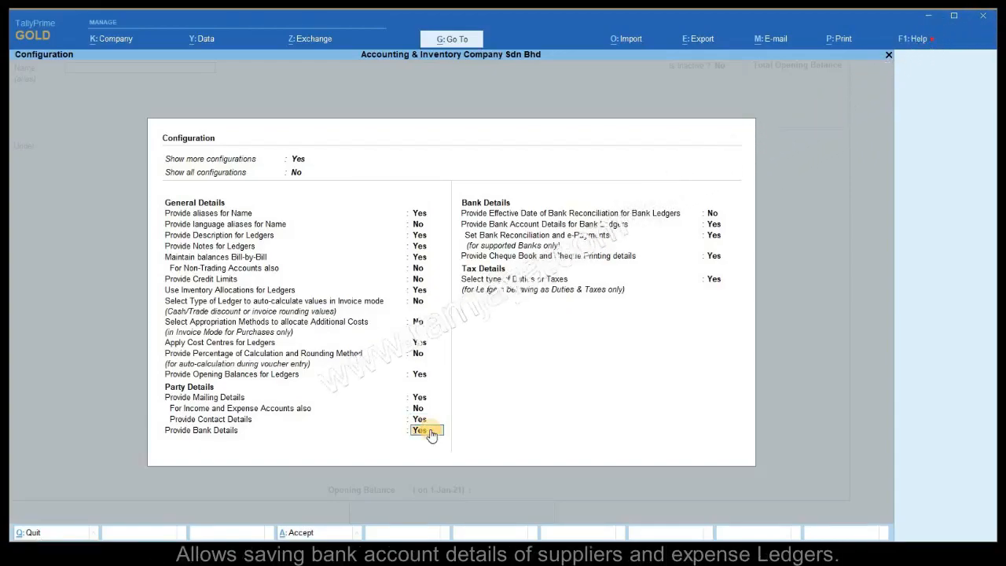
click(722, 227)
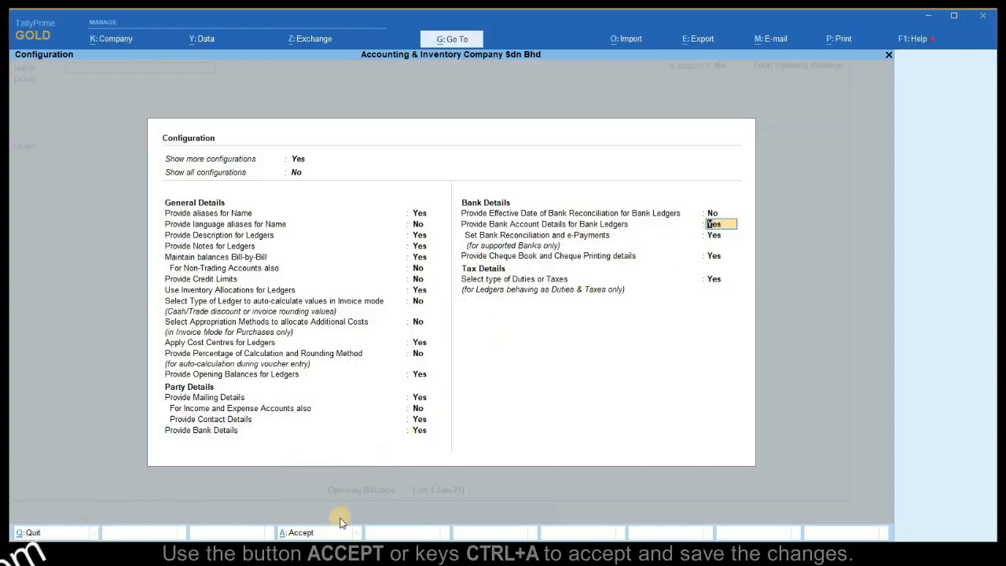
click(330, 534)
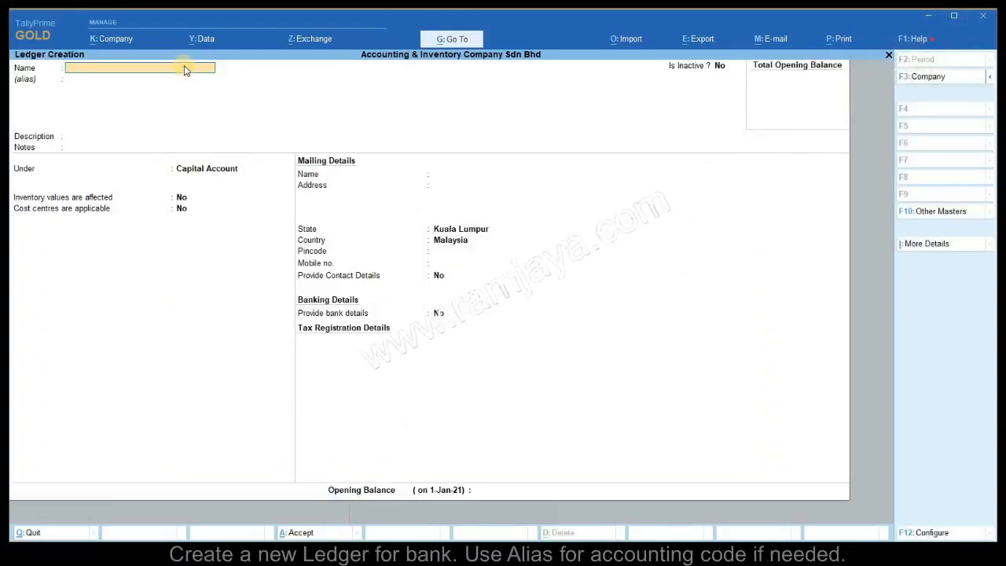
- Name the new ledger with CIMB followed by the account number, and place it under the Bank Accounts group
text(CIMB-12345678)
key(Return)
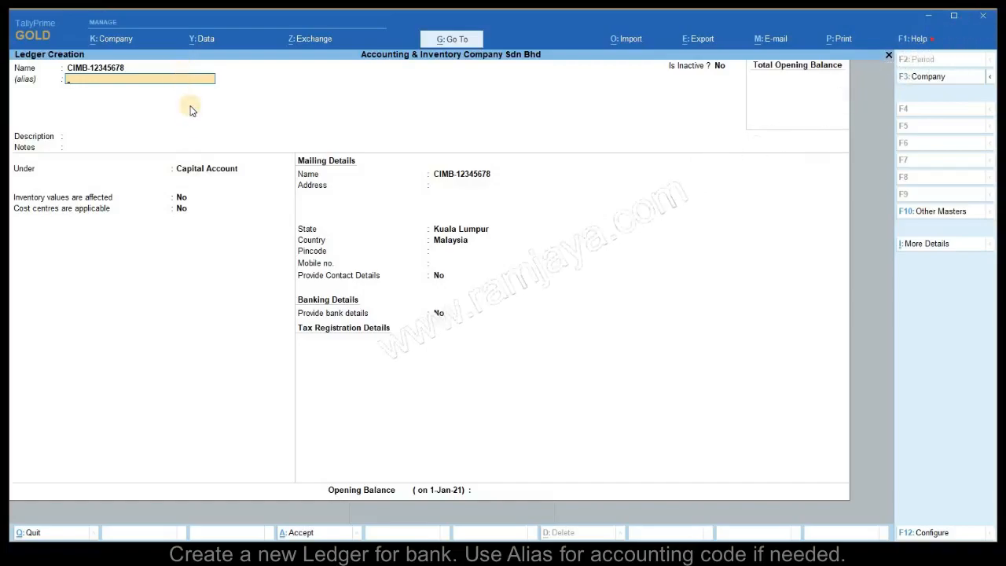
click(206, 168)
text(Ba)
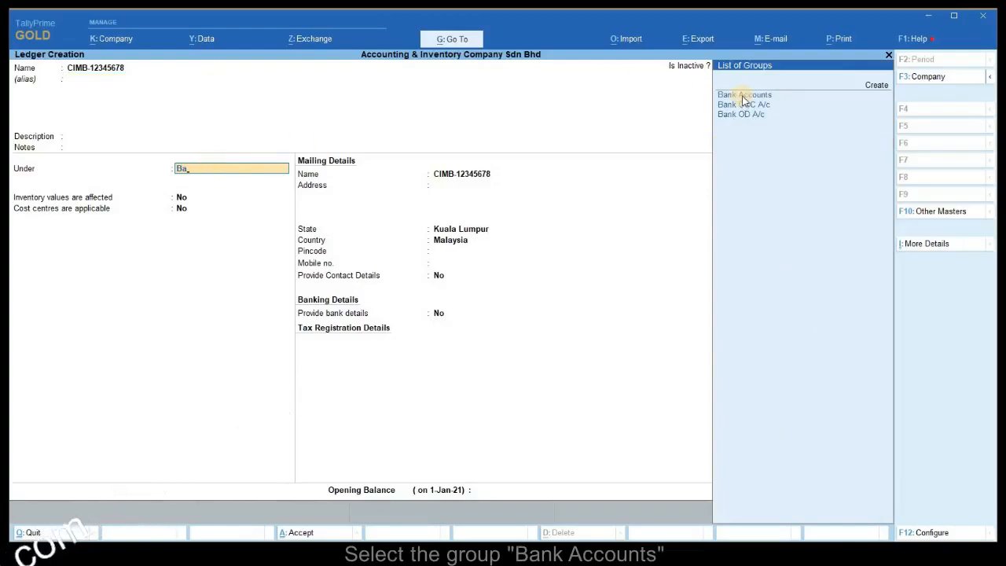
click(743, 99)
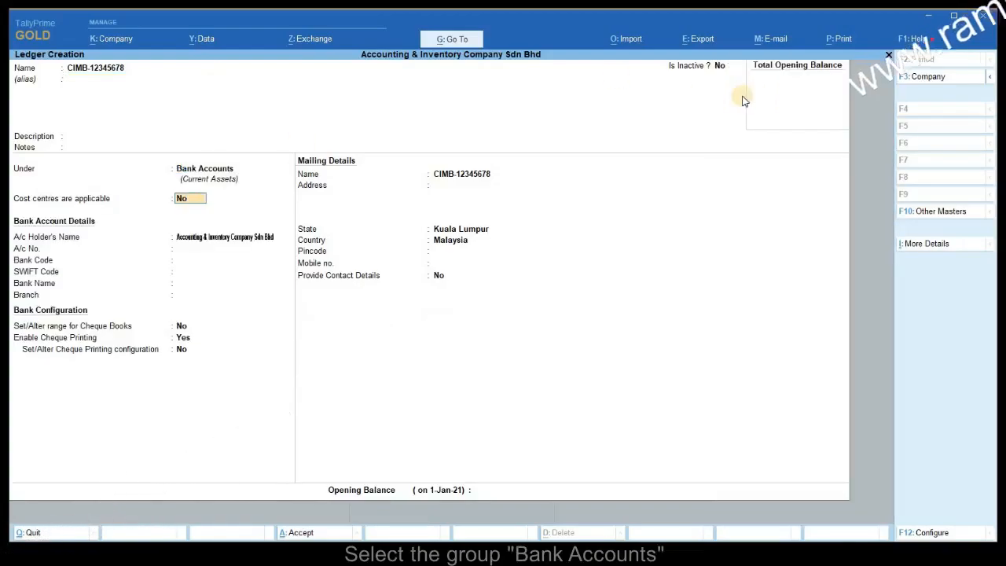
- Fill in the bank account number and choose CIMB Bank (Malaysia) as the bank name
click(205, 251)
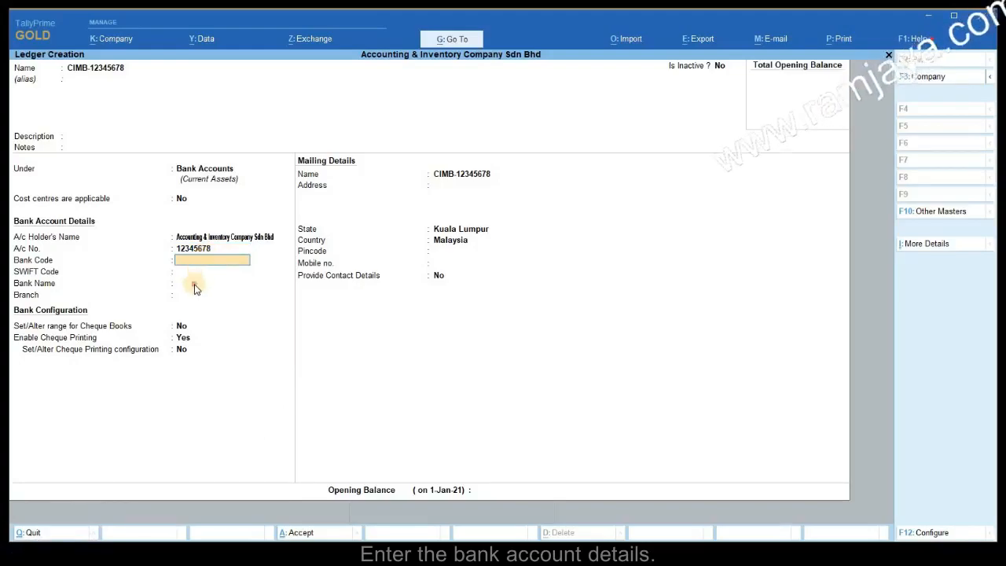
click(194, 285)
text(cim)
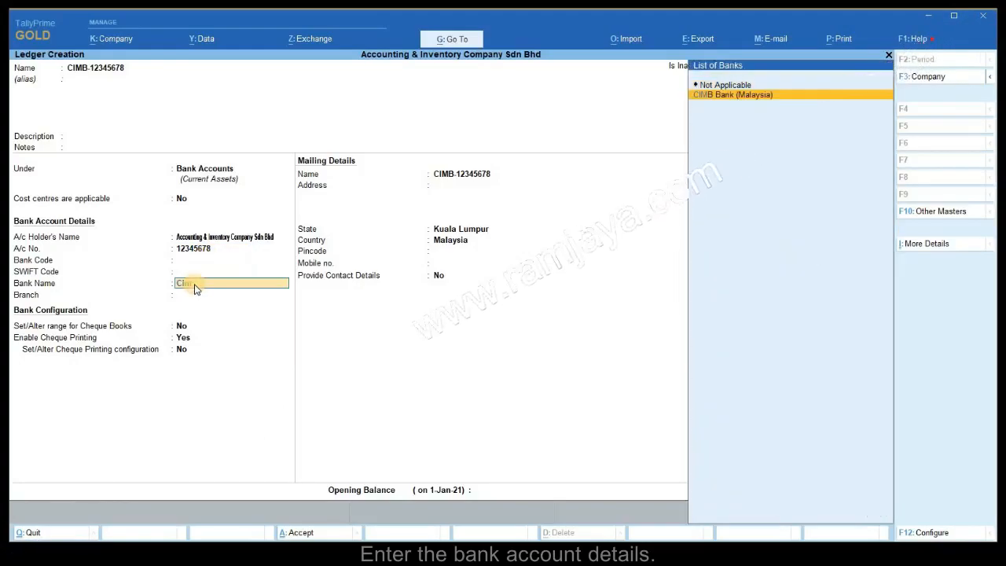
key(Return)
key(Return)
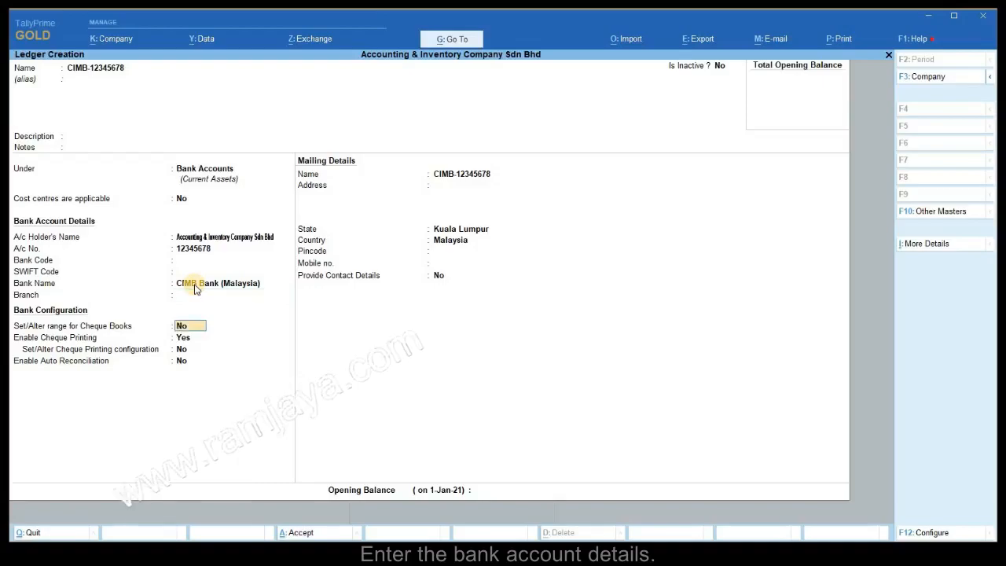
- Enable cheque book ranges and add an unnamed cheque book starting at 000100 with 50 cheques
text(y)
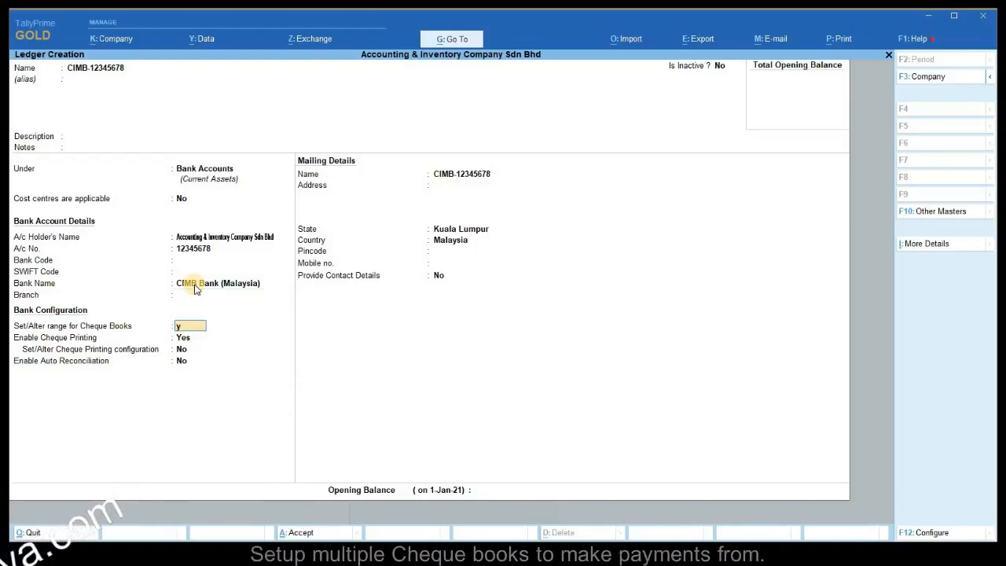
key(Return)
text(000100)
key(Return)
text(50)
key(Return)
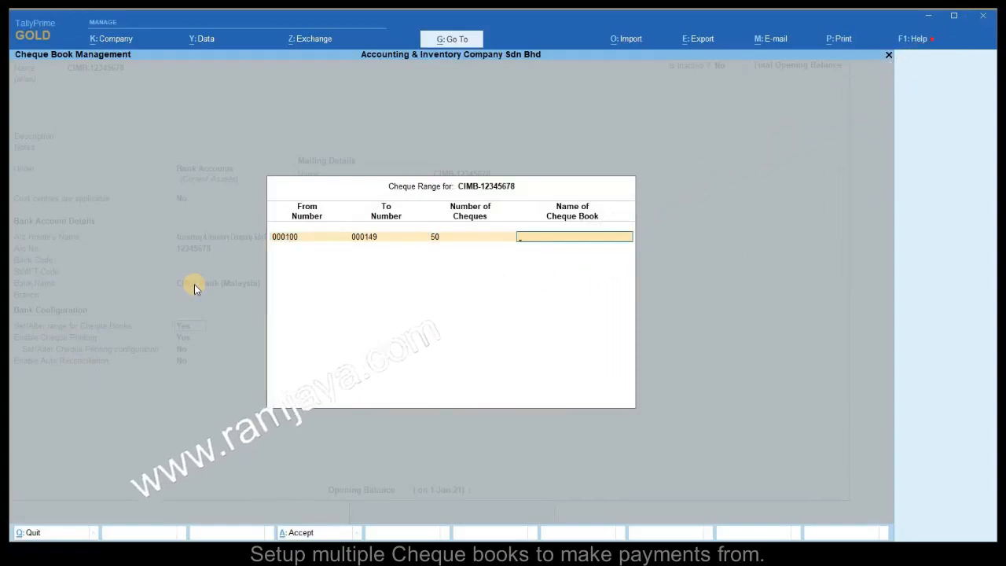
key(Return)
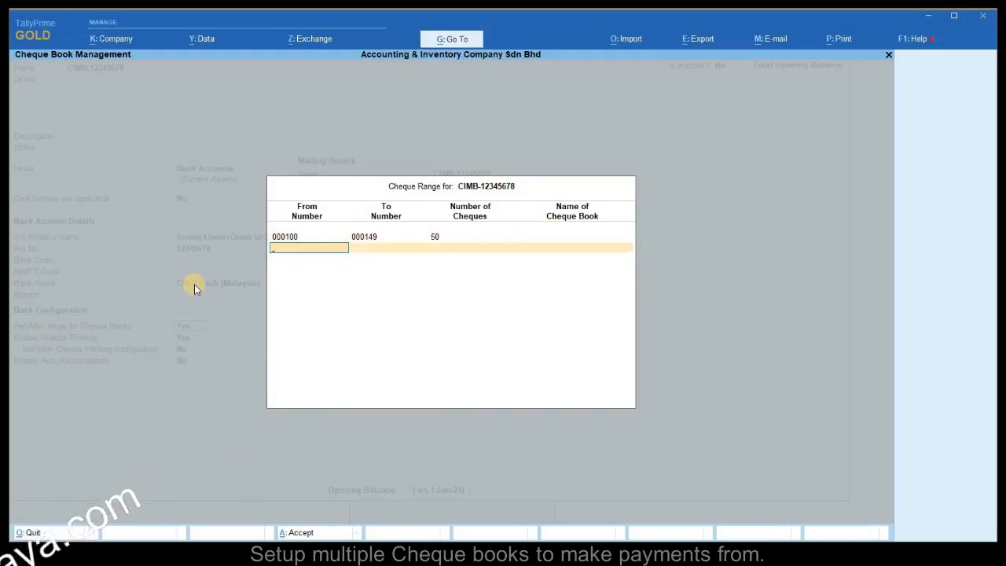
- Add a second unnamed cheque book starting at 000200 with 50 cheques and finish the cheque ranges
text(000200)
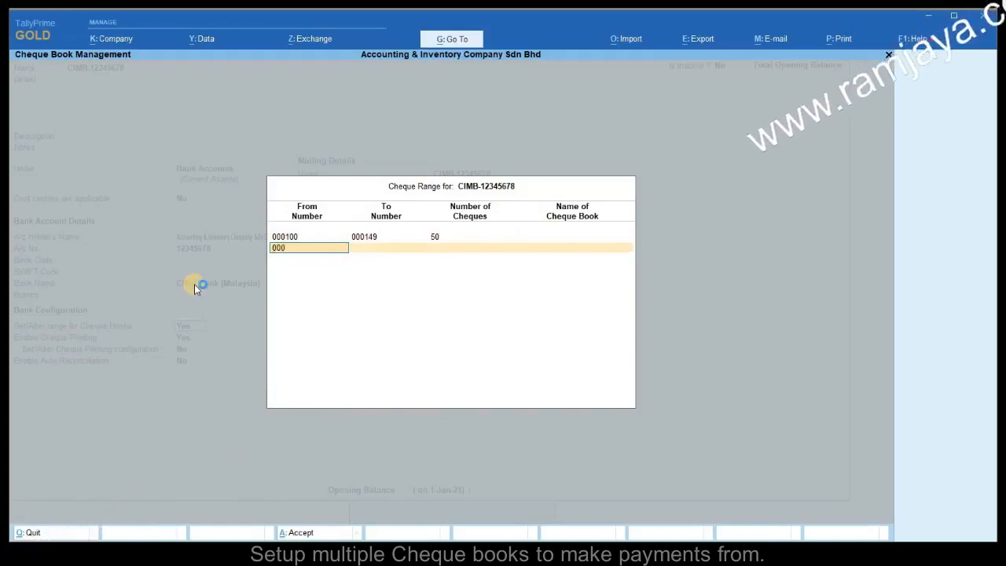
key(Return)
key(Return)
key(Return)
key(Return)
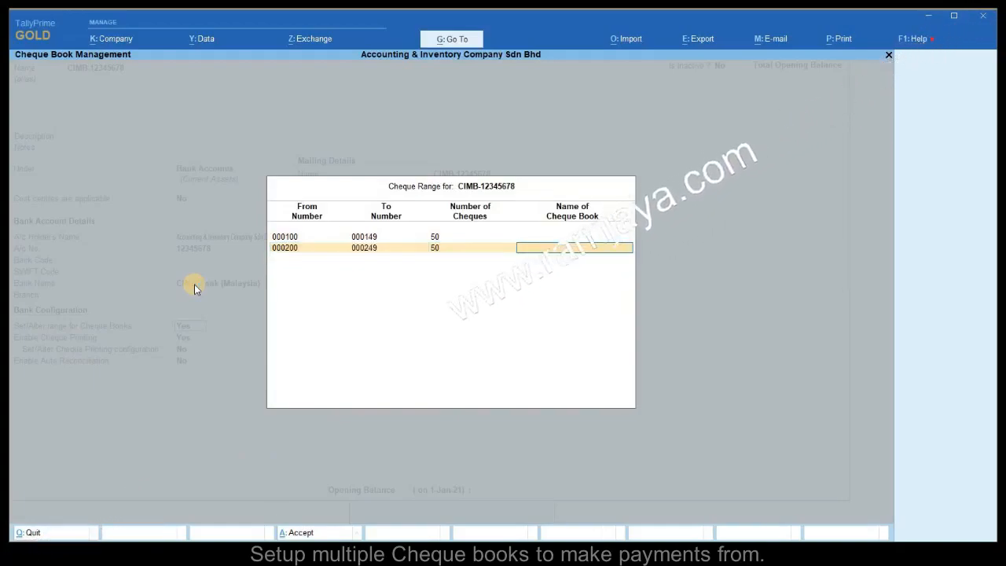
key(Return)
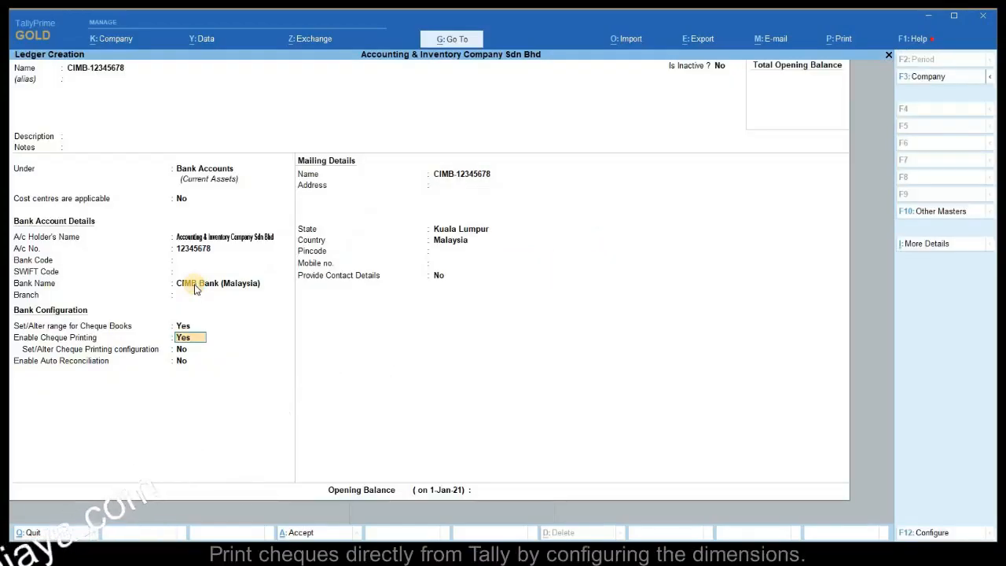
- Enable cheque printing configuration with the User Defined format and copy its dimensions from Sample Format
text(y)
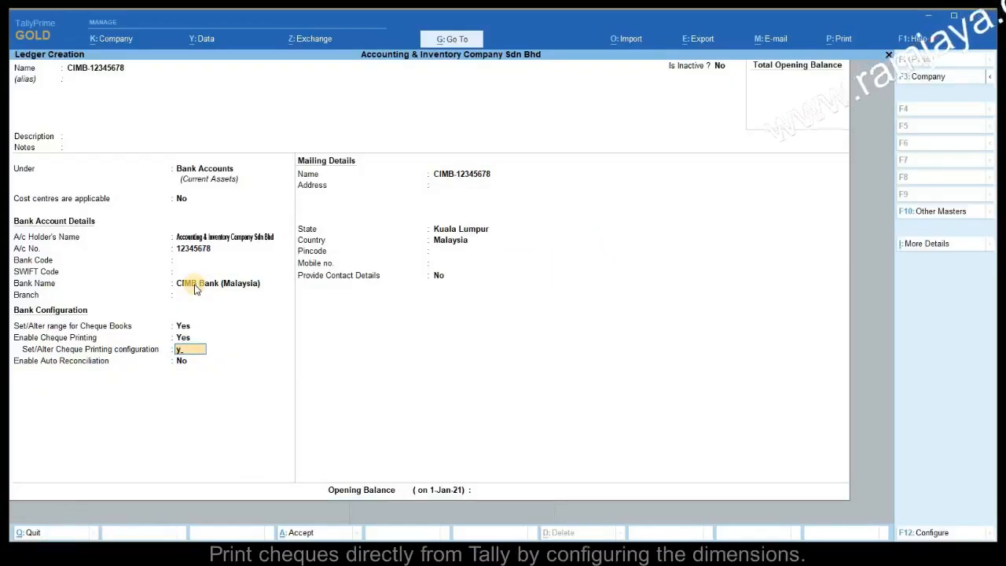
key(Return)
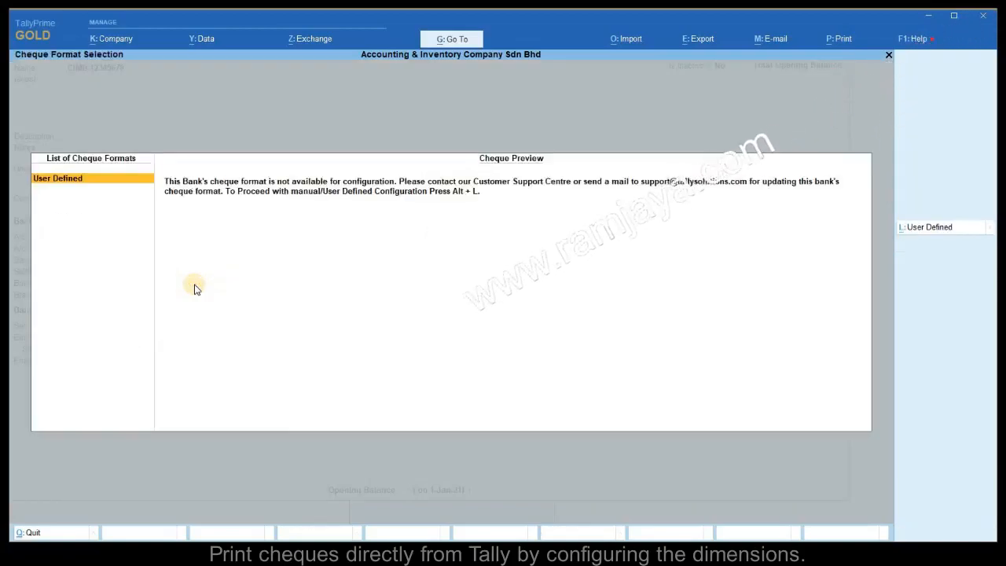
key(Return)
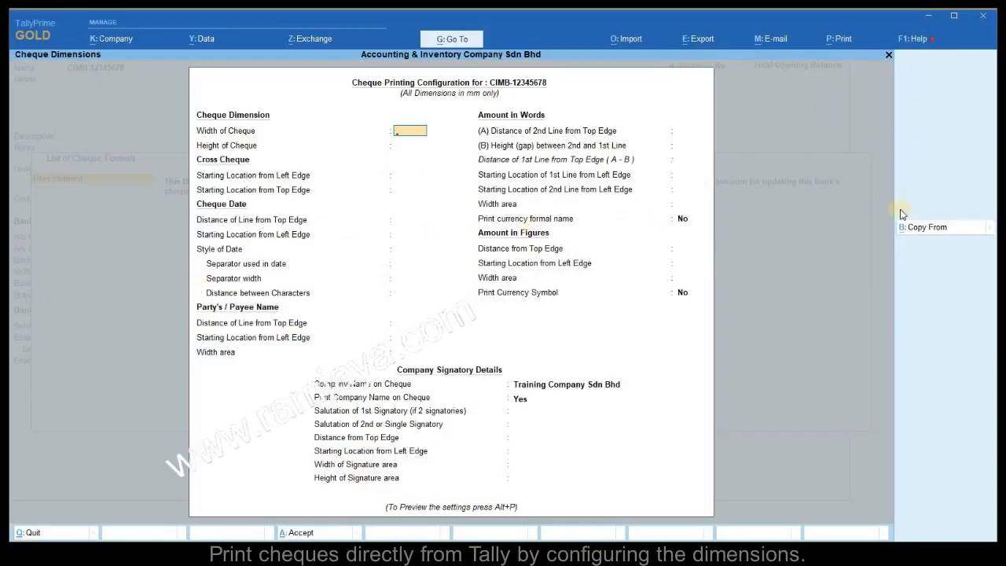
click(932, 226)
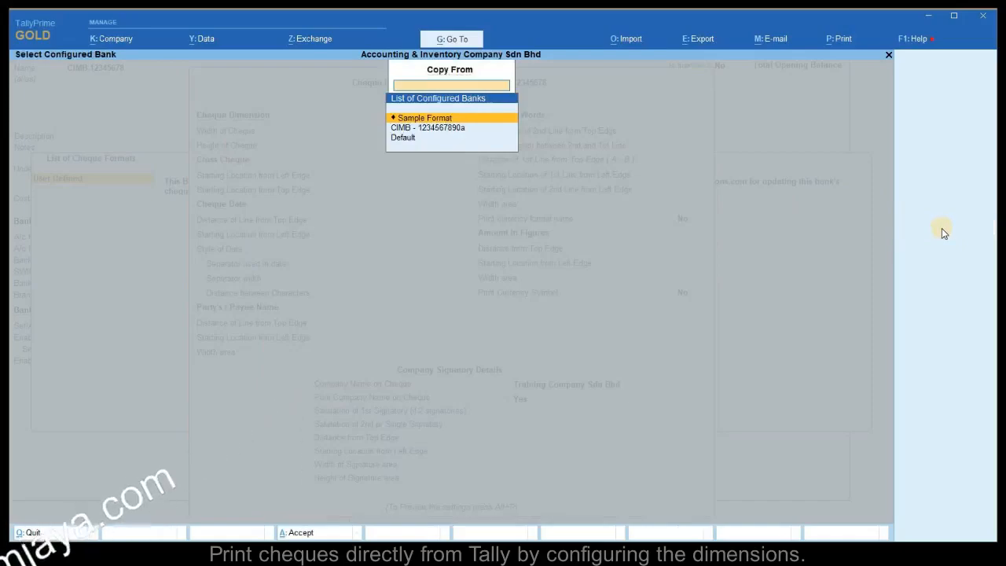
key(Return)
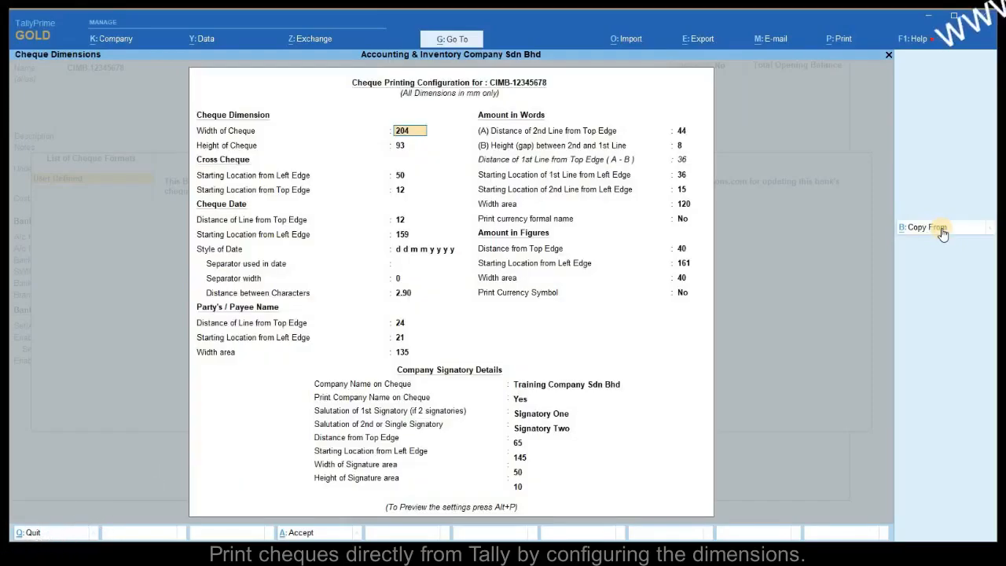
- Set Print Company Name on Cheque to No and clear the signatory salutations
click(535, 399)
key(n)
click(549, 414)
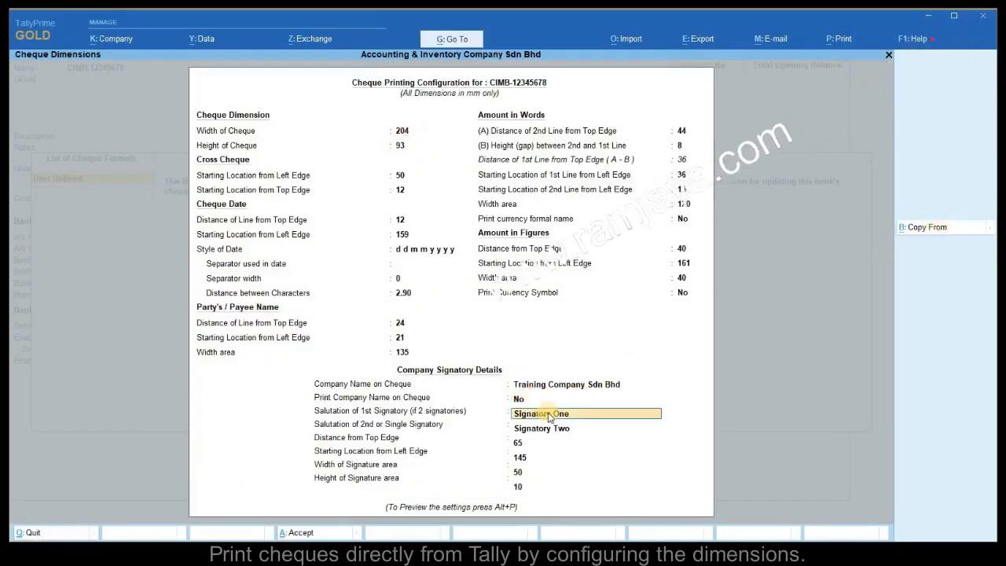
key(Return)
- Preview the sample cheque print and return to the bank ledger form
key(alt+p)
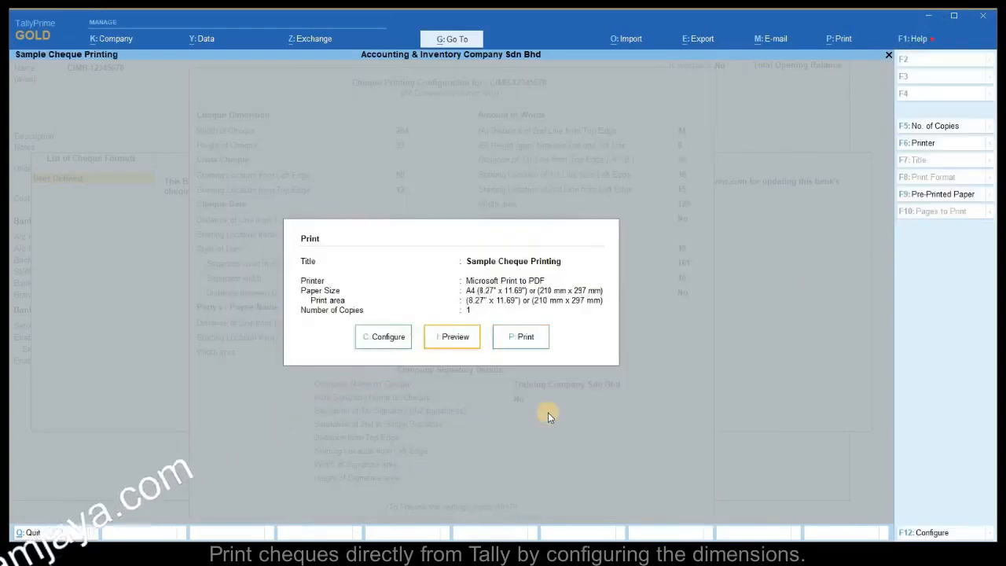
click(460, 338)
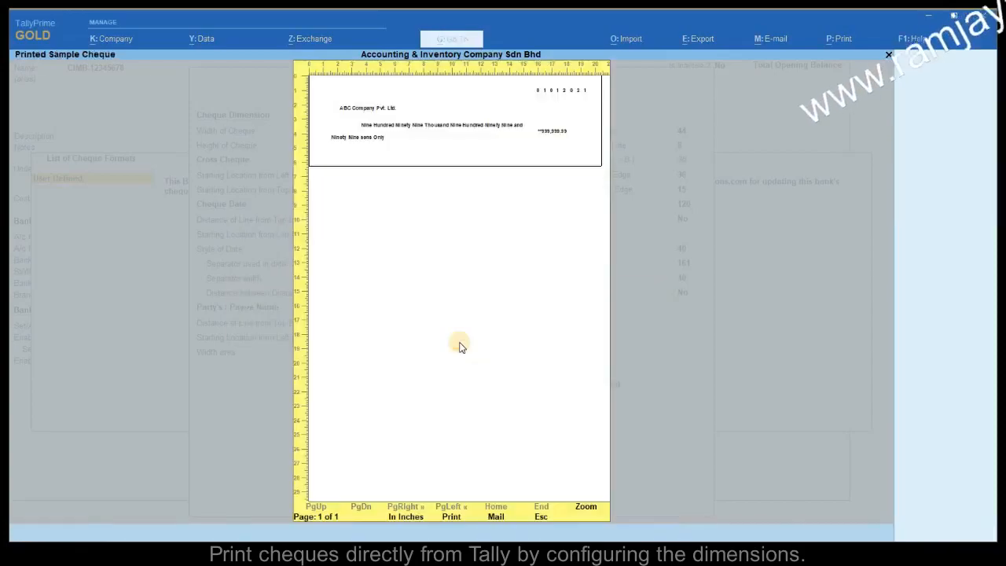
key(Escape)
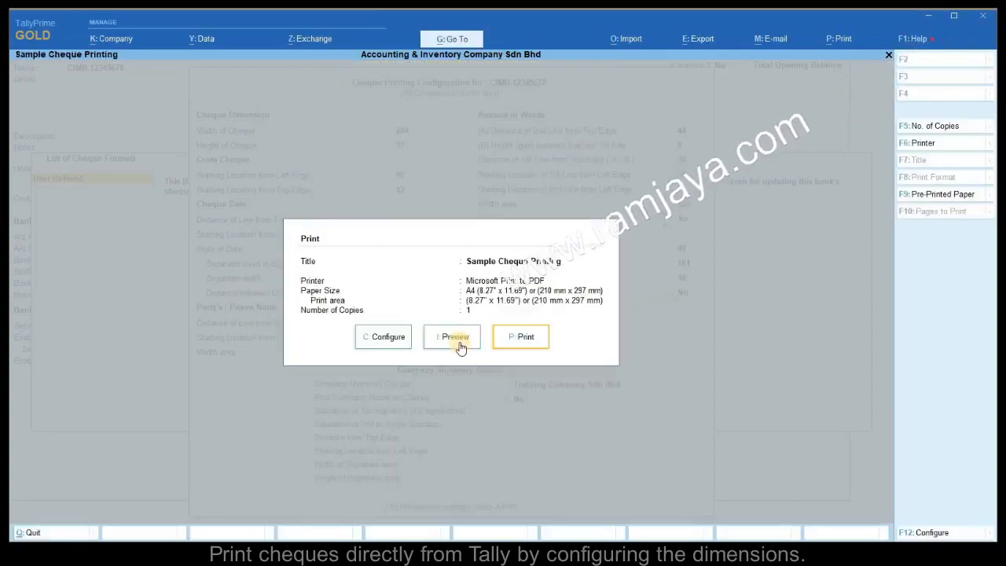
key(Escape)
key(Escape)
key(Escape)
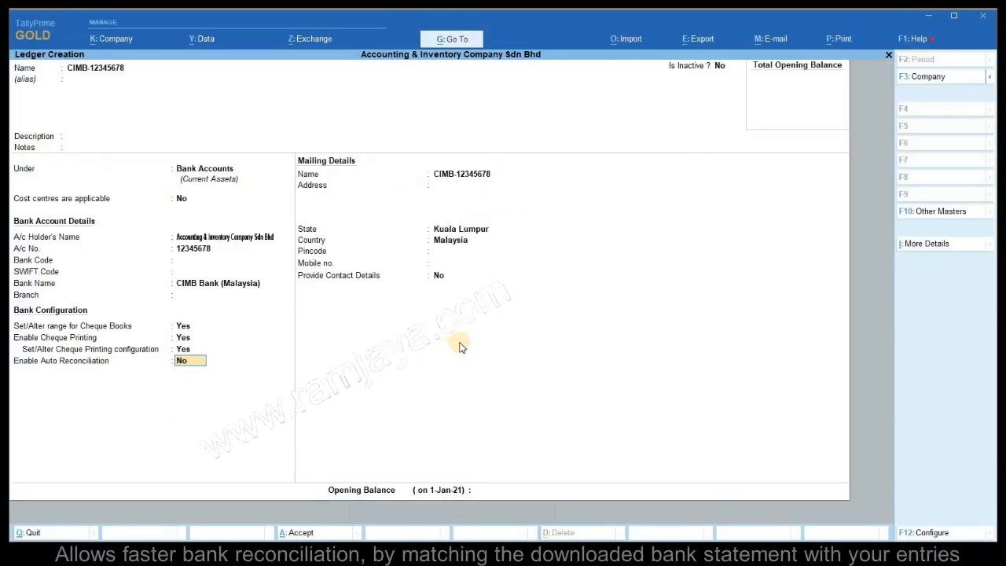
- Enable auto reconciliation and its configuration, keeping Default Path as the folder for both new and imported bank statements
text(y)
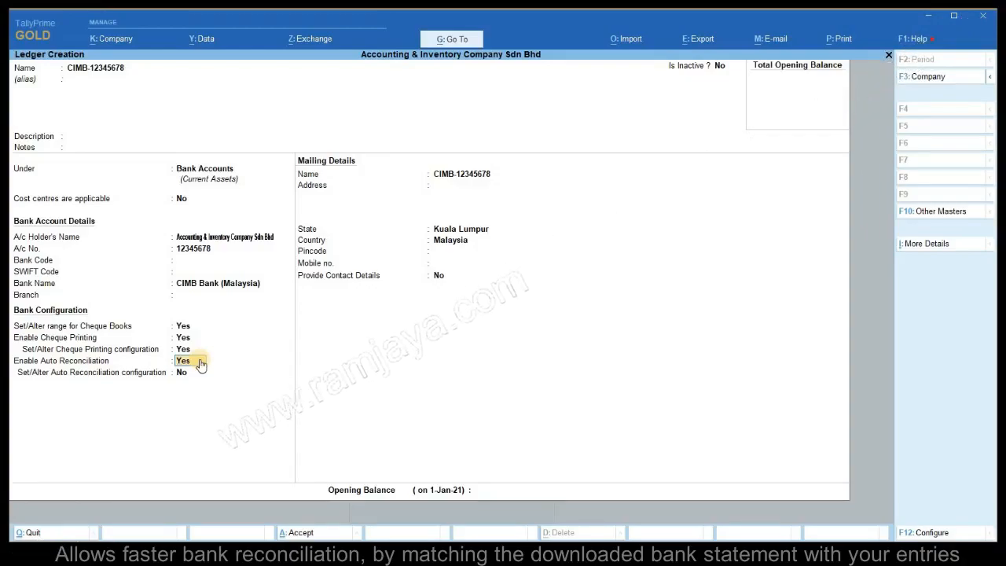
click(197, 373)
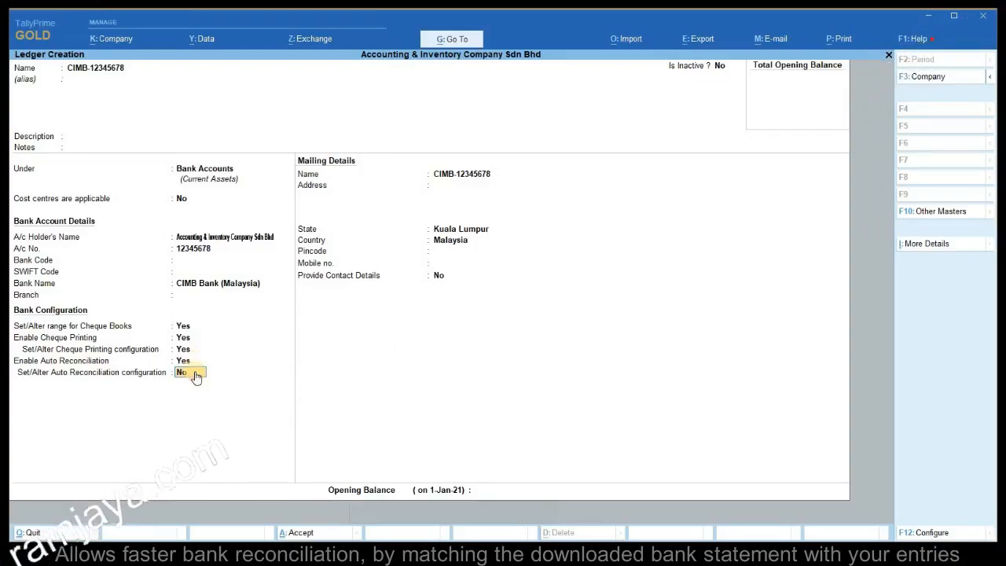
key(Return)
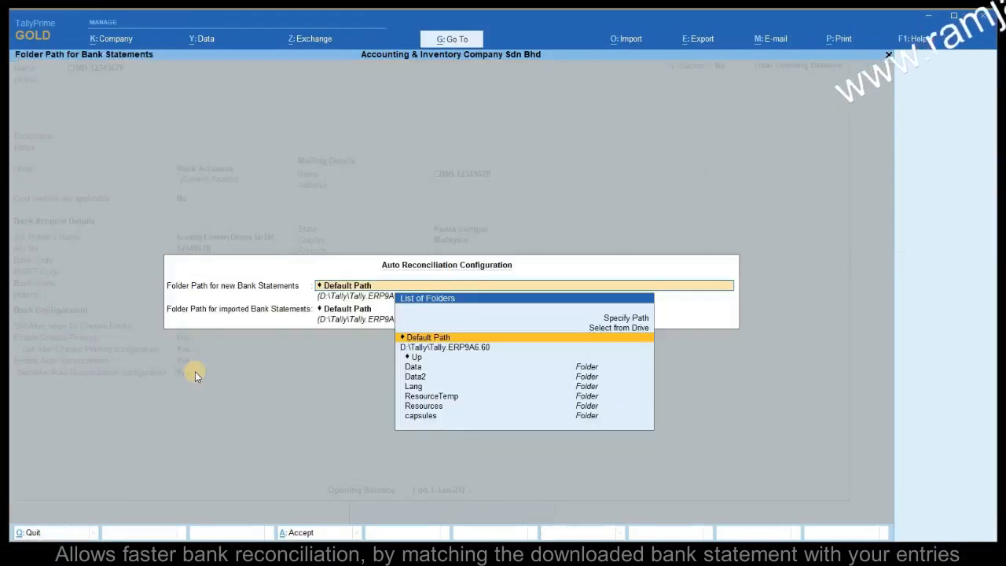
key(Return)
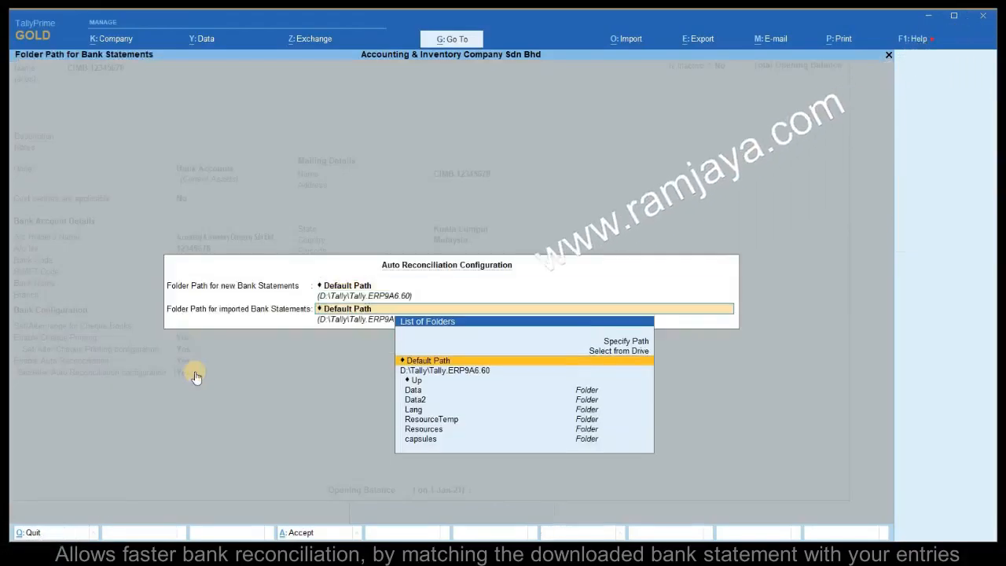
key(Return)
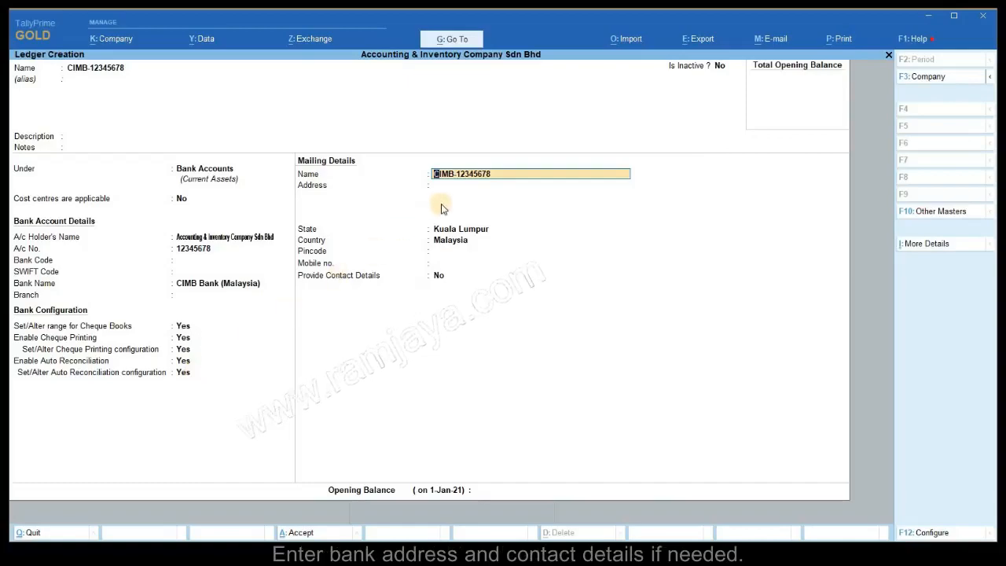
- Keep the mailing details as they are, enter an opening balance of 50,000.00 Dr and save the bank ledger
key(Return)
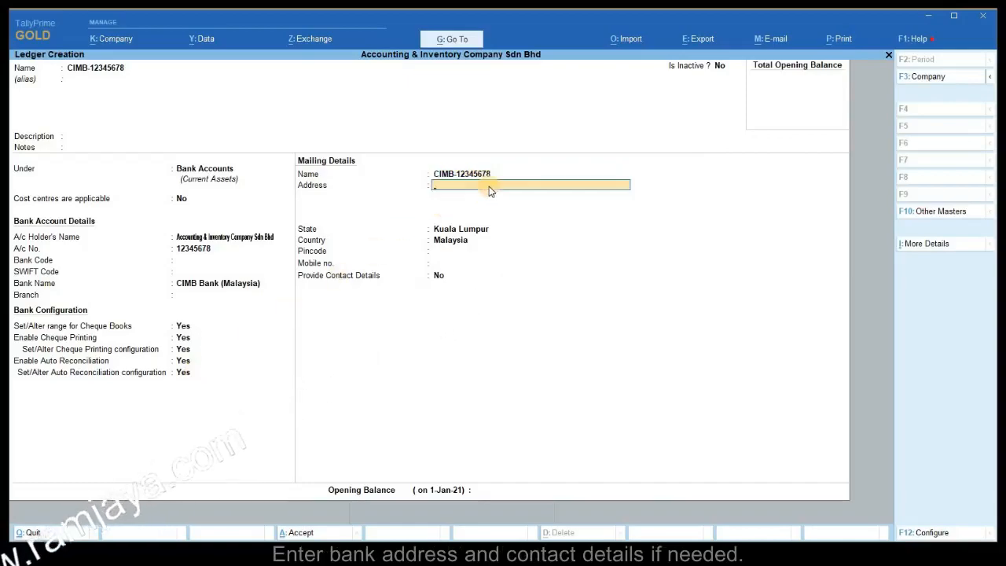
click(447, 276)
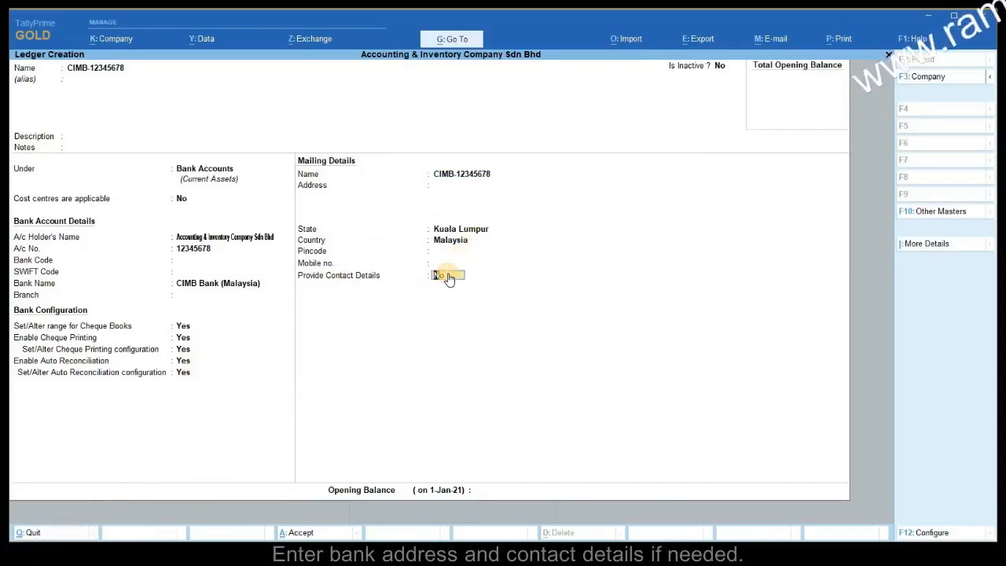
key(Return)
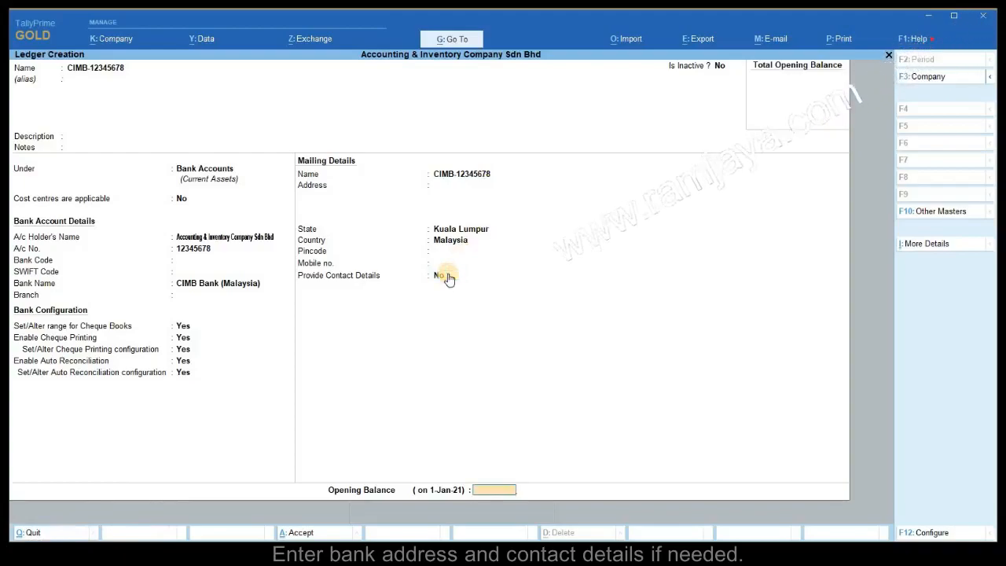
text(500000.00 Dr)
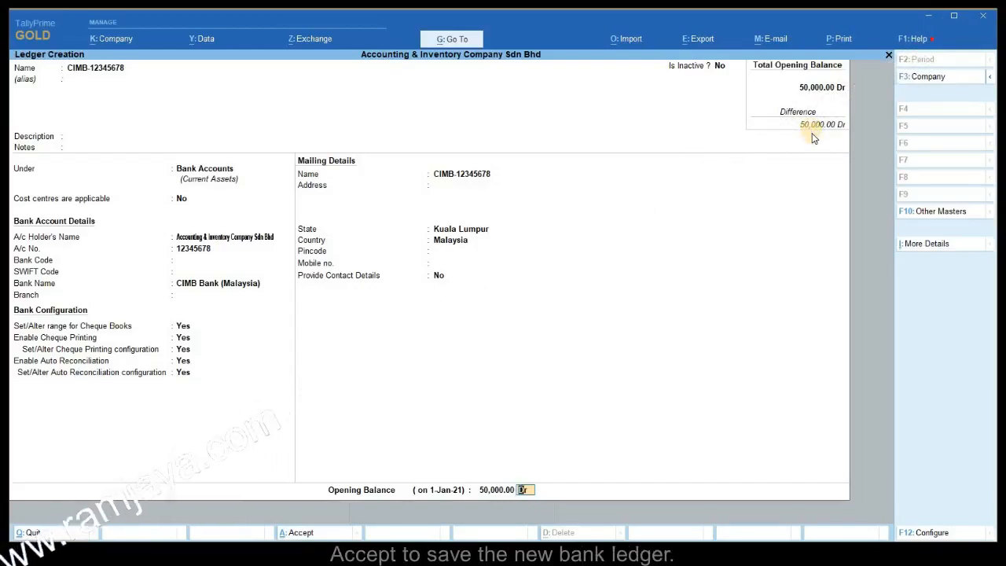
key(Return)
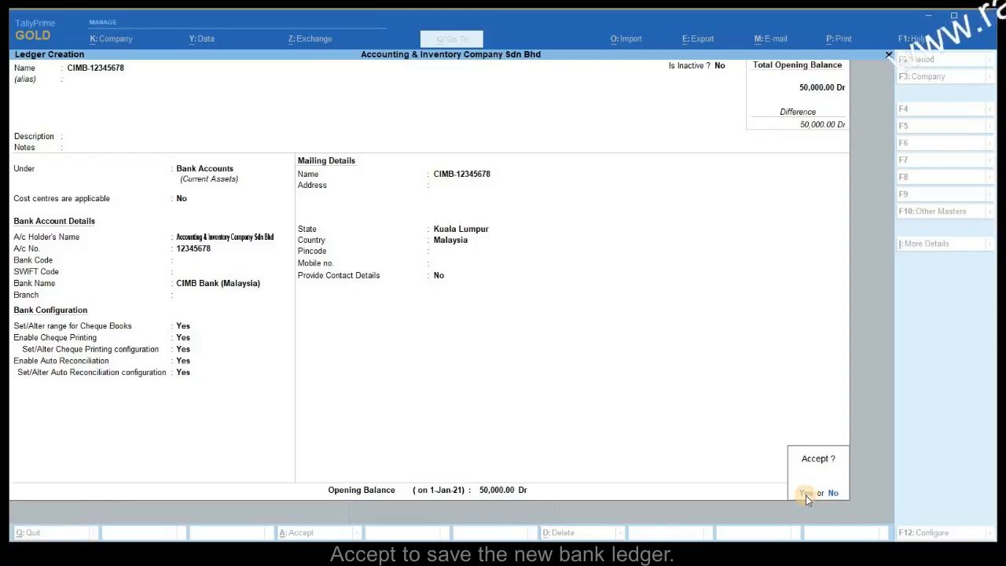
click(805, 495)
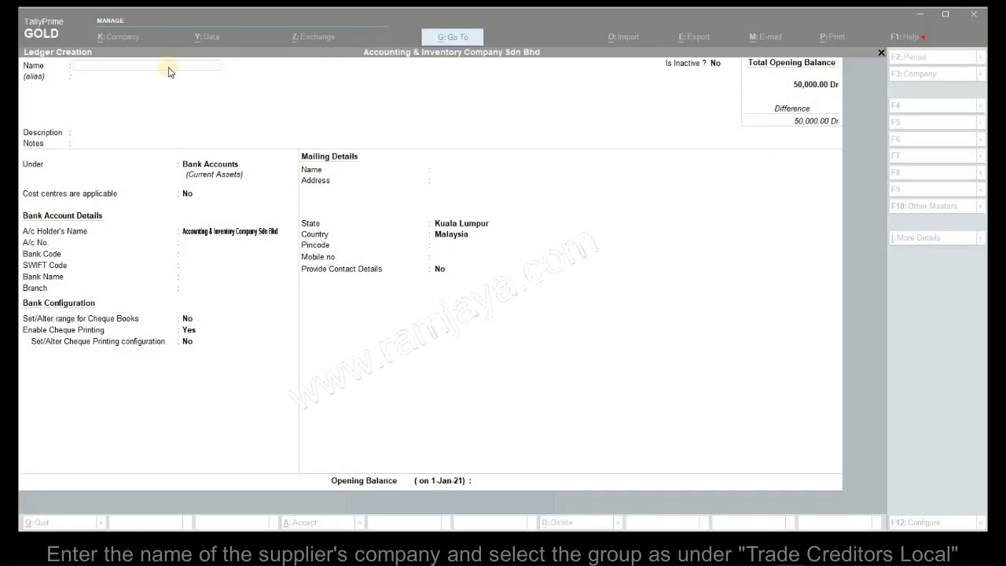
- Name the new ledger Supplier A Sdn Bhd, group it under Trade Creditors-Local and set the default credit period to 30 days
click(128, 70)
text(Supplier A Sdn Bhd.)
key(BackSpace)
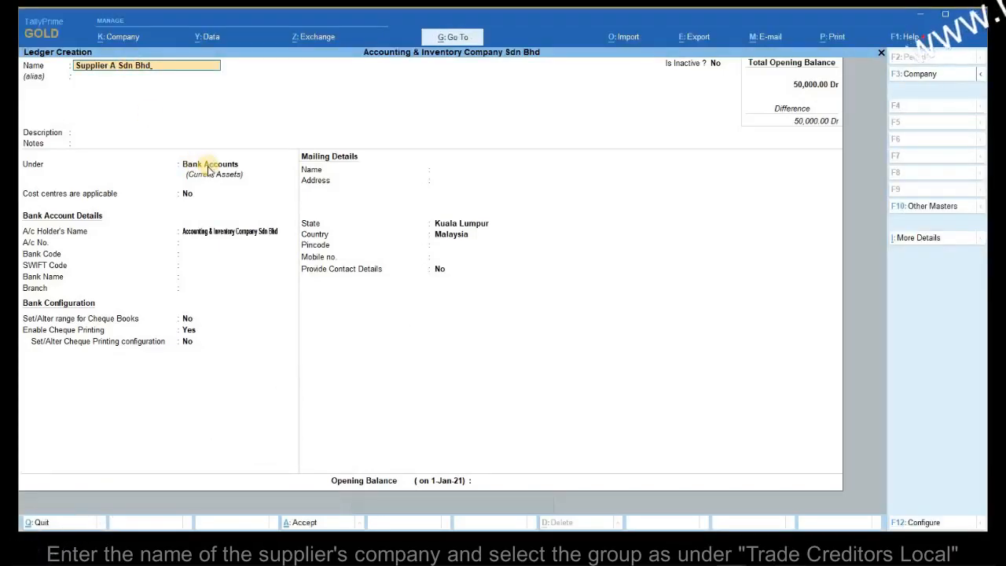
click(209, 167)
text(Cre)
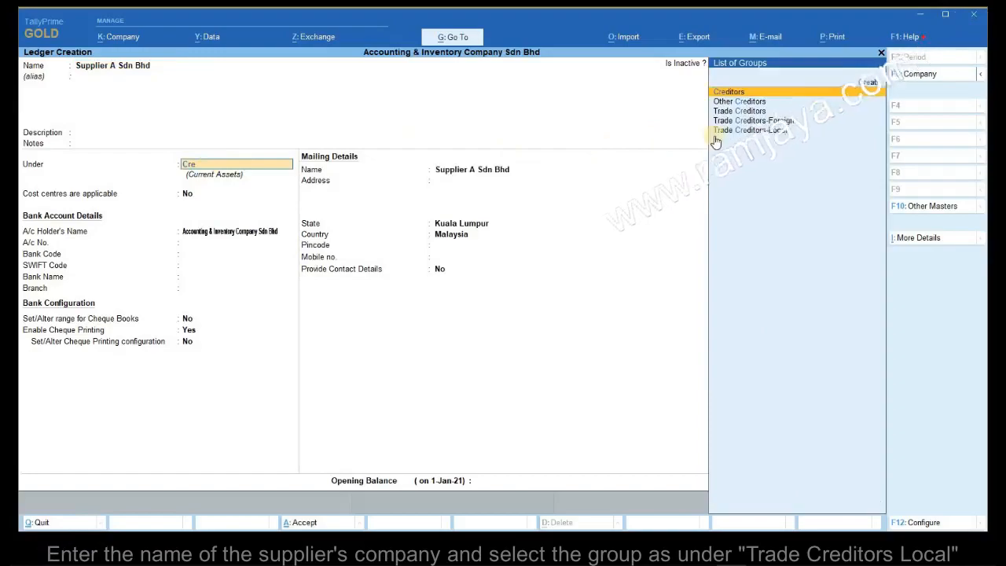
click(774, 130)
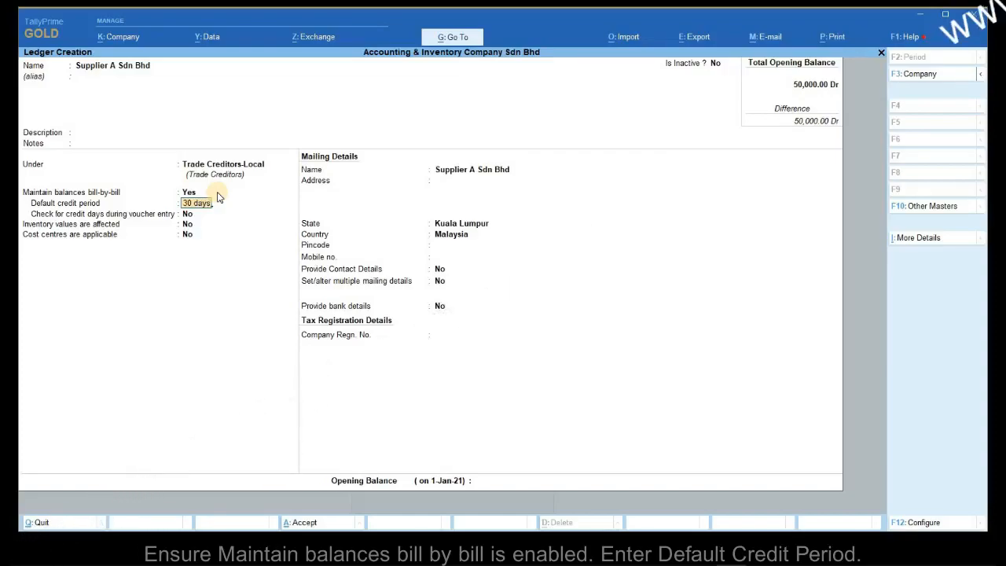
- Enable multiple mailing details for the supplier and add the address types Penang and KL, leaving the KL details blank
click(461, 180)
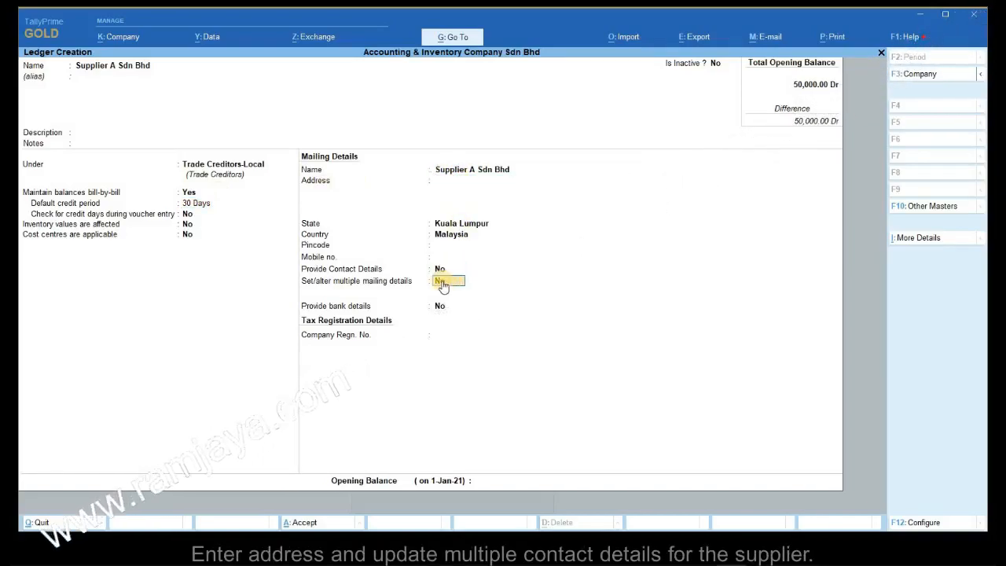
key(y)
click(467, 284)
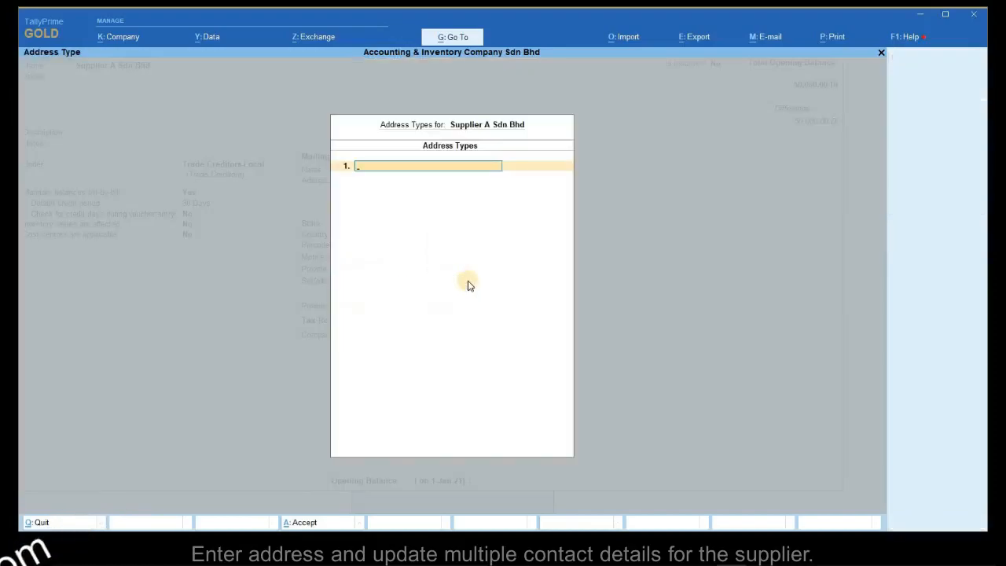
text(Penang)
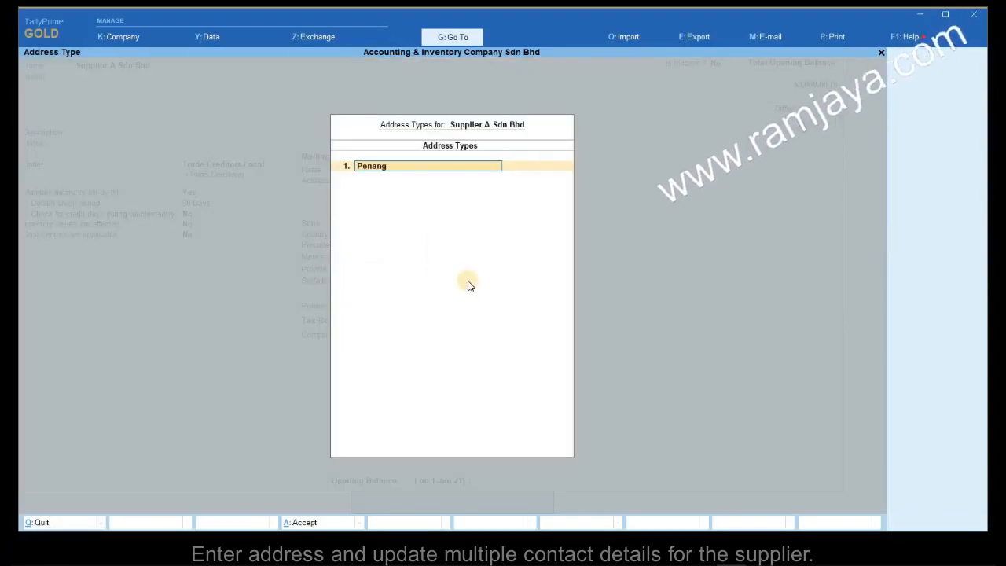
key(Return)
text(KL)
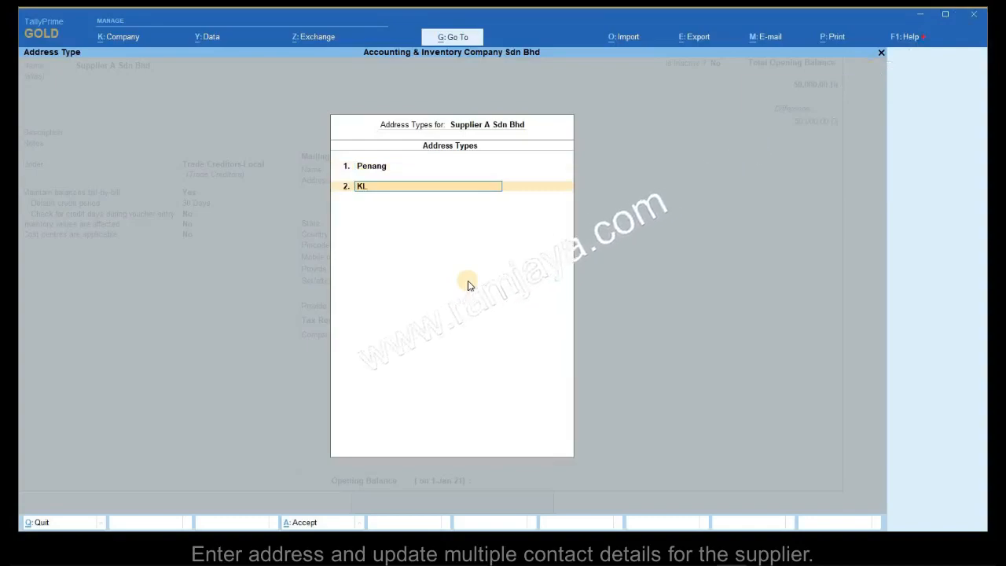
key(Return)
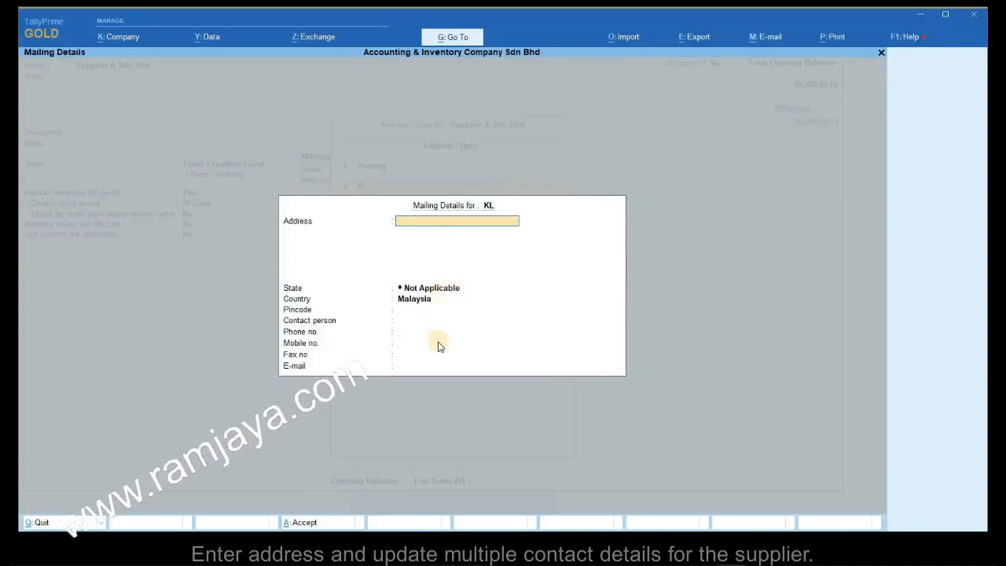
key(Escape)
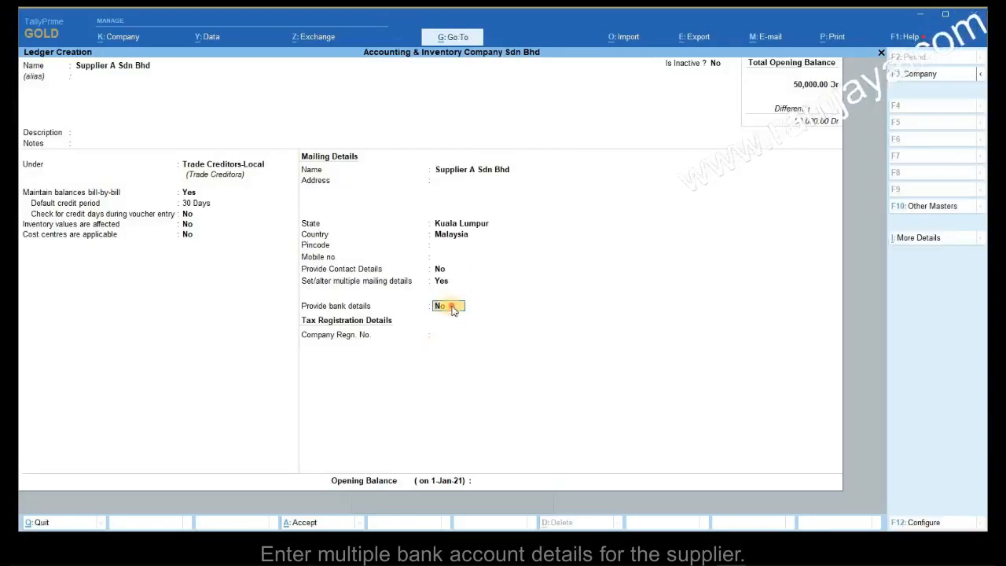
- Enable bank details for the supplier and configure them to show the favouring name and allow multiple beneficiary details
key(y)
key(Return)
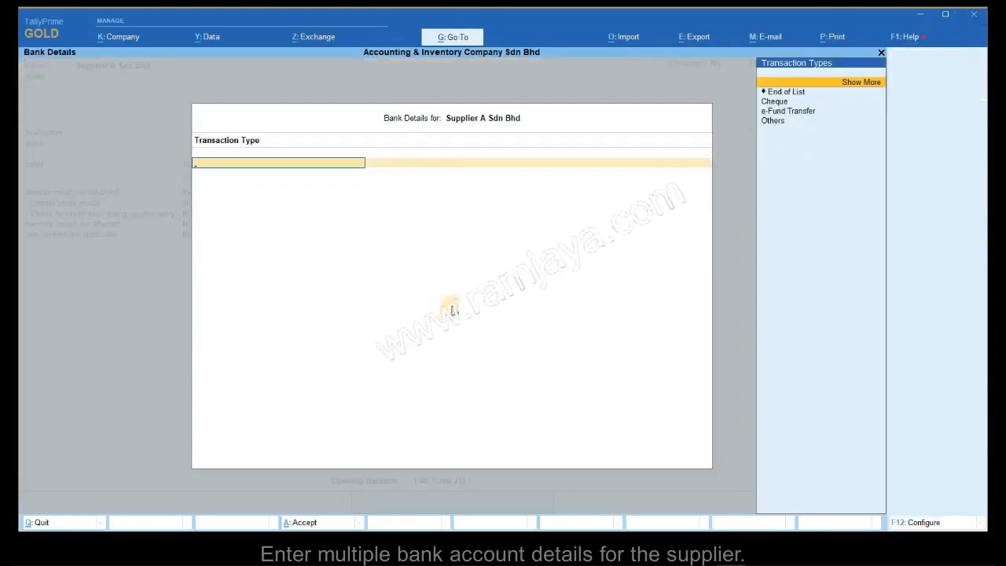
key(F12)
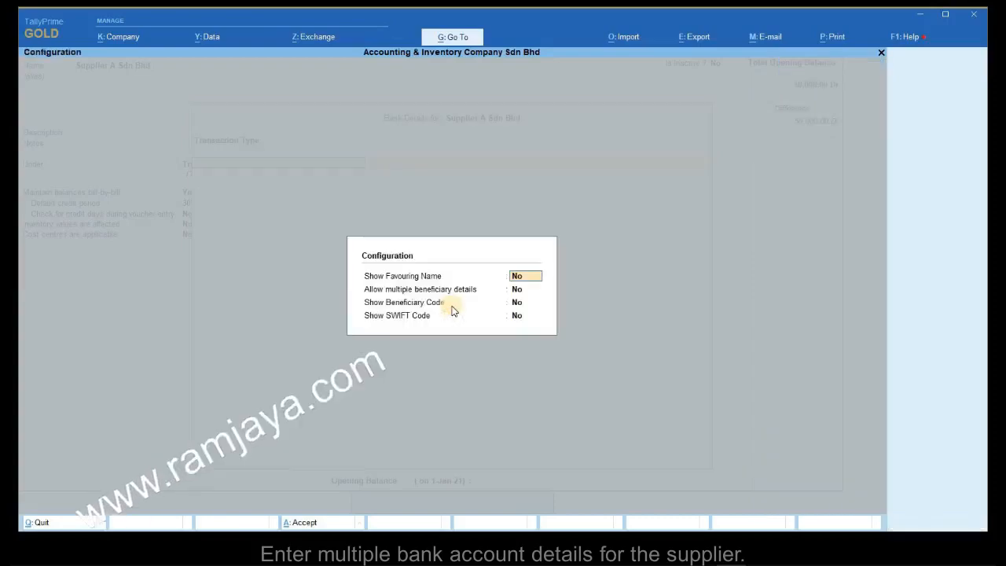
key(y)
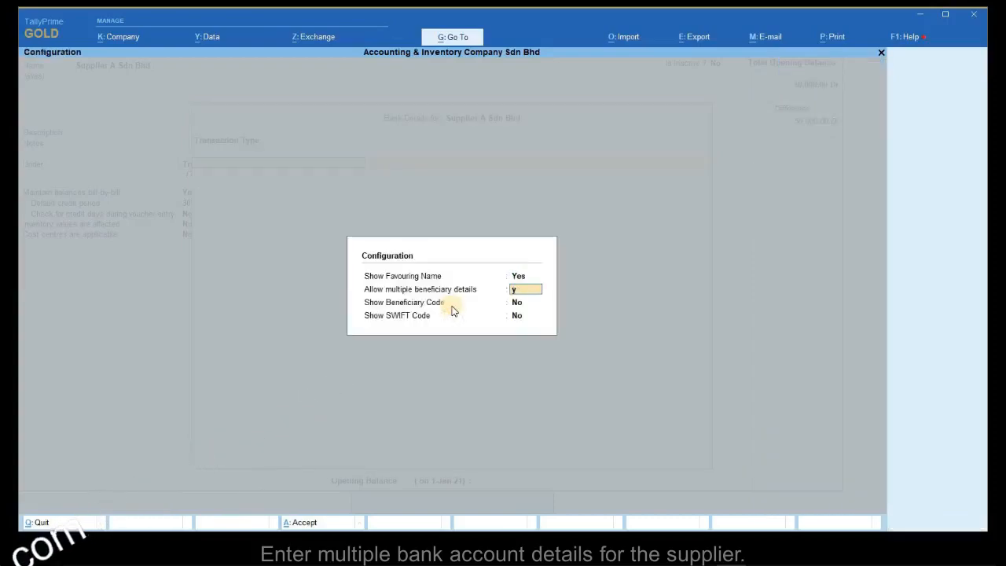
text(y)
key(ctrl+a)
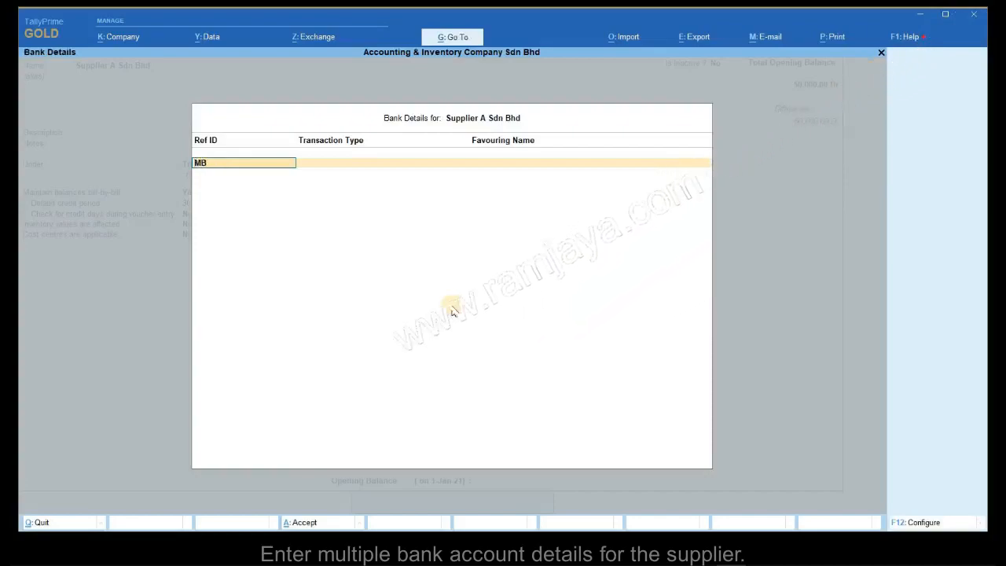
- Add the MBB bank entry as e-Fund Transfer with the supplier's account number and Maybank - Berhad (Malaysia), leaving Bank Code blank
key(Return)
key(Down)
key(Down)
key(Return)
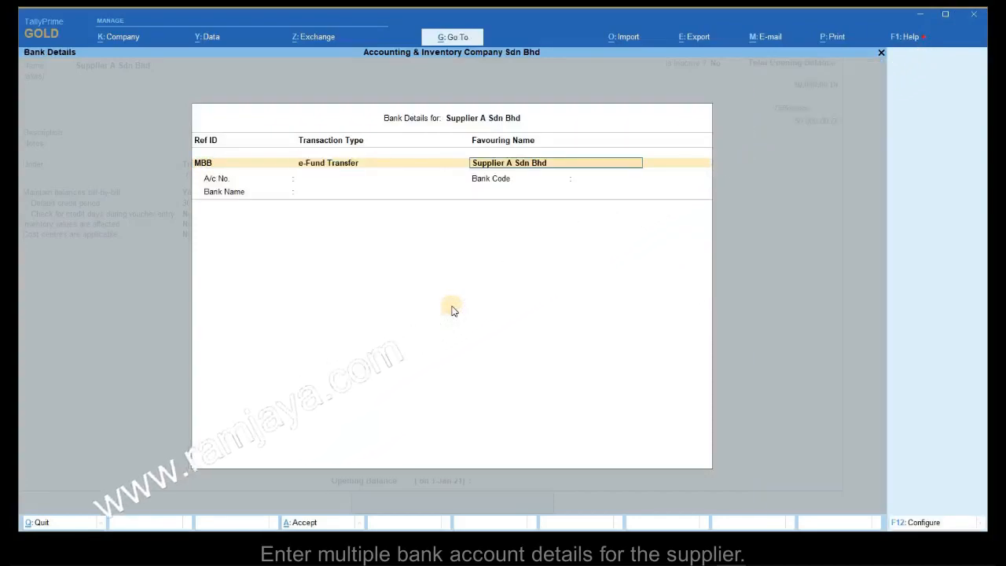
key(Return)
text(1234567890)
key(Return)
key(Return)
text(May)
key(Return)
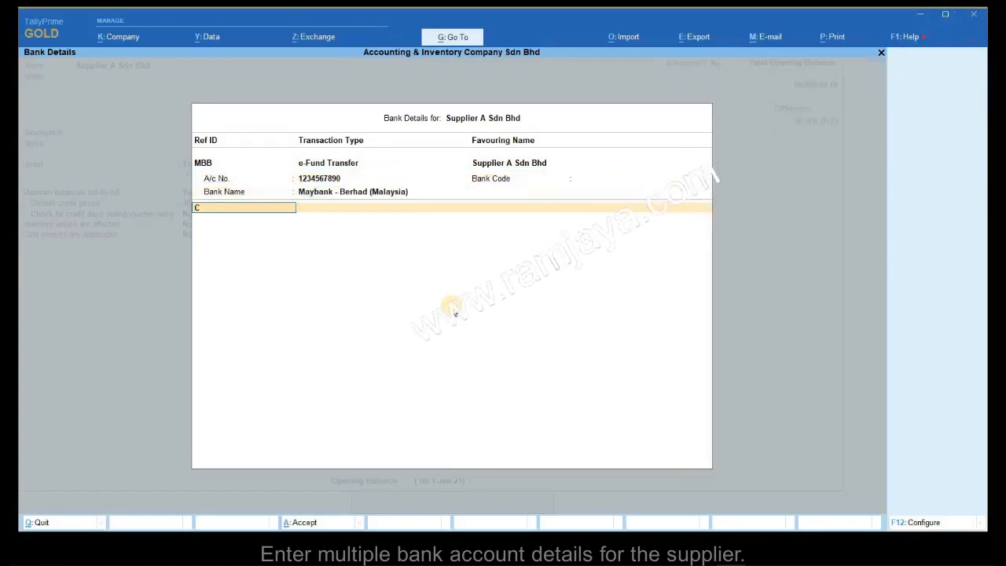
- Add a second bank entry with Ref ID CIMB, transaction type e-Fund Transfer and favouring name Supplier A Sdn Bhd
text(CIMB)
key(Return)
key(Down)
key(Down)
key(Return)
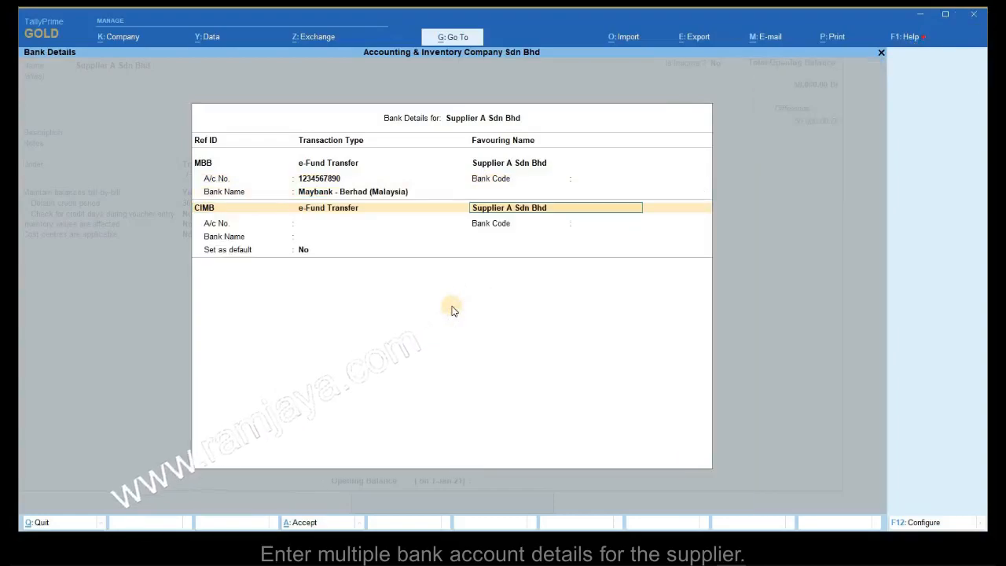
key(Return)
- Enter the account number and CIMB Bank (Malaysia) for the CIMB entry, keep it non-default and finish the bank details
text(123)
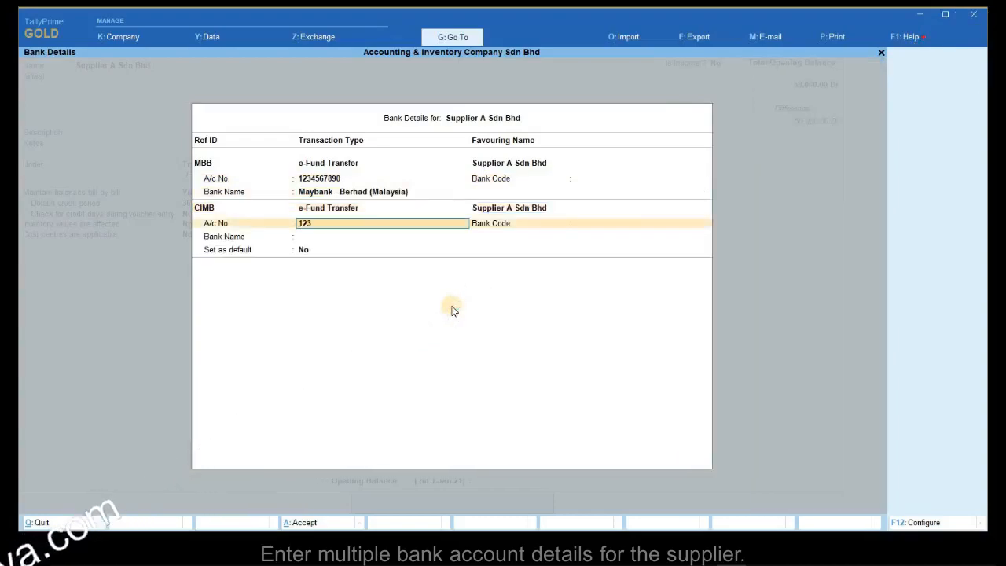
text(45678)
key(Return)
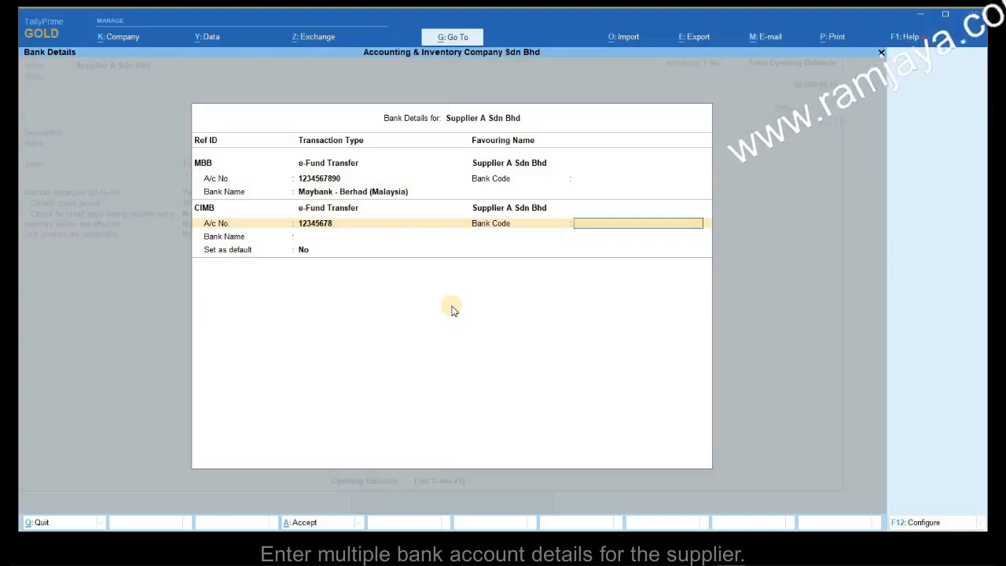
key(Return)
text(CIMB)
key(Return)
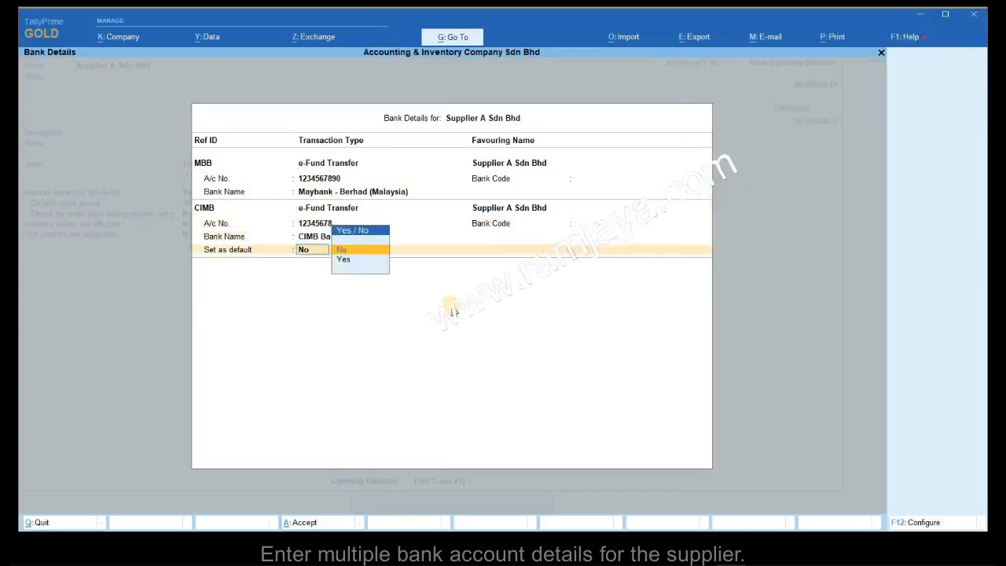
key(Return)
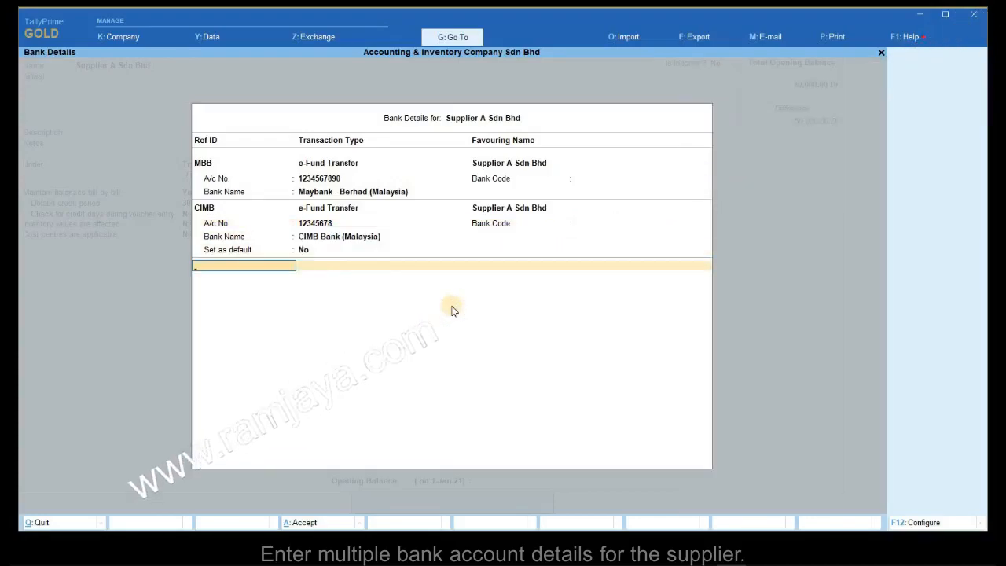
key(Return)
key(Return)
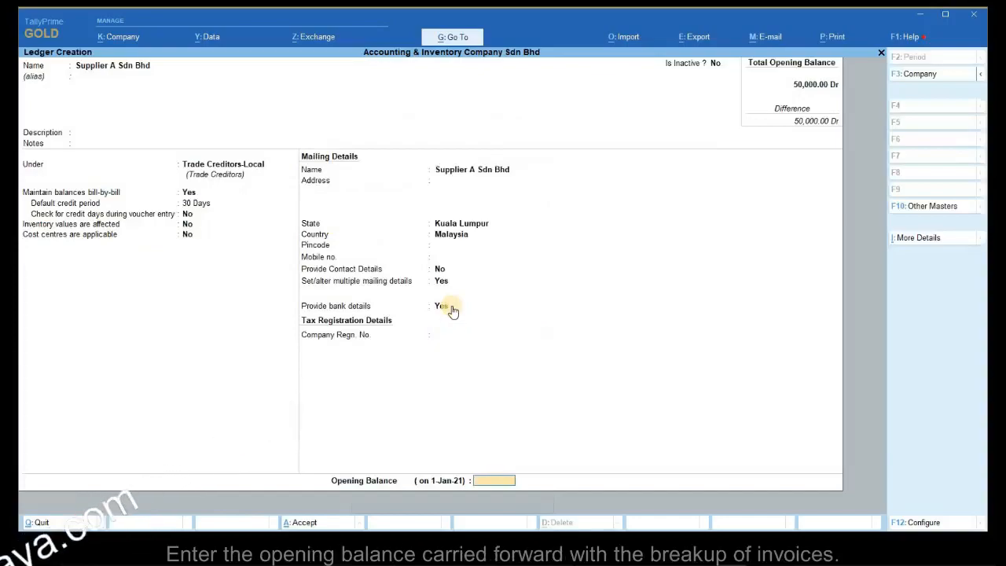
- Set the supplier ledger's opening balance to 5,000.00 Cr and proceed to its bill-wise breakup
text(5000)
key(Return)
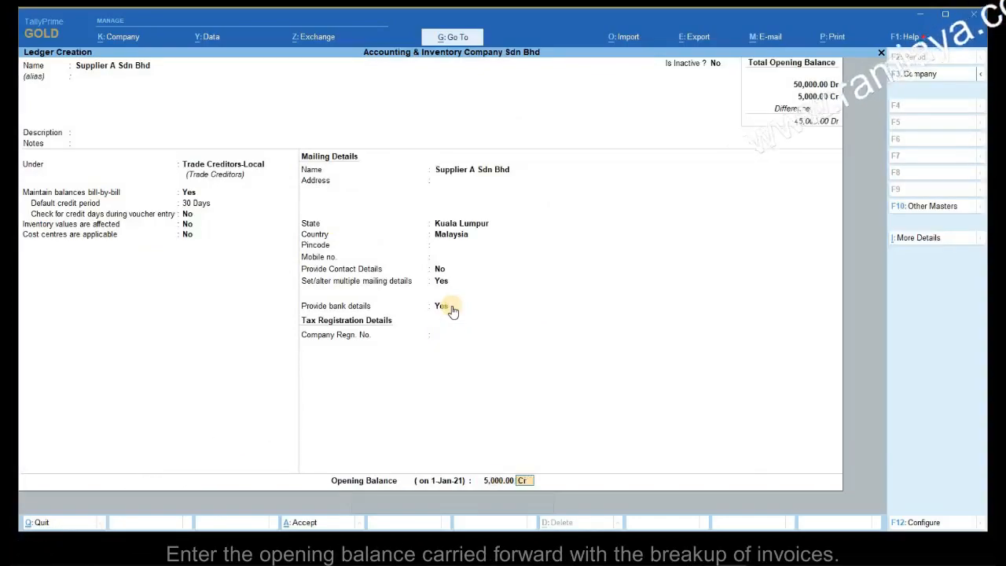
key(Return)
- Add bill INV-123 dated 31/12/2020 to the breakup with an amount of 2,000.00 Cr
text(INV-123)
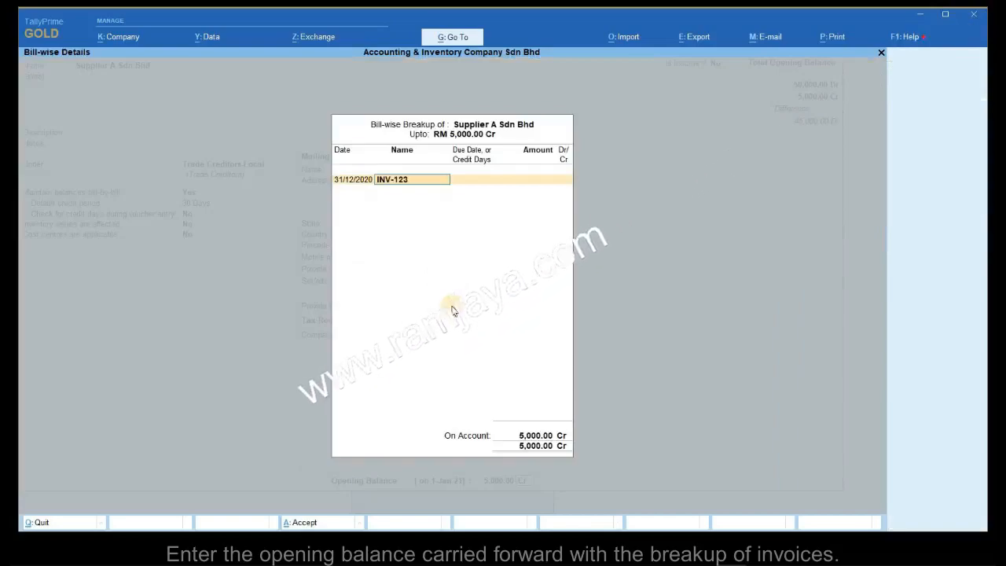
key(Return)
key(Return)
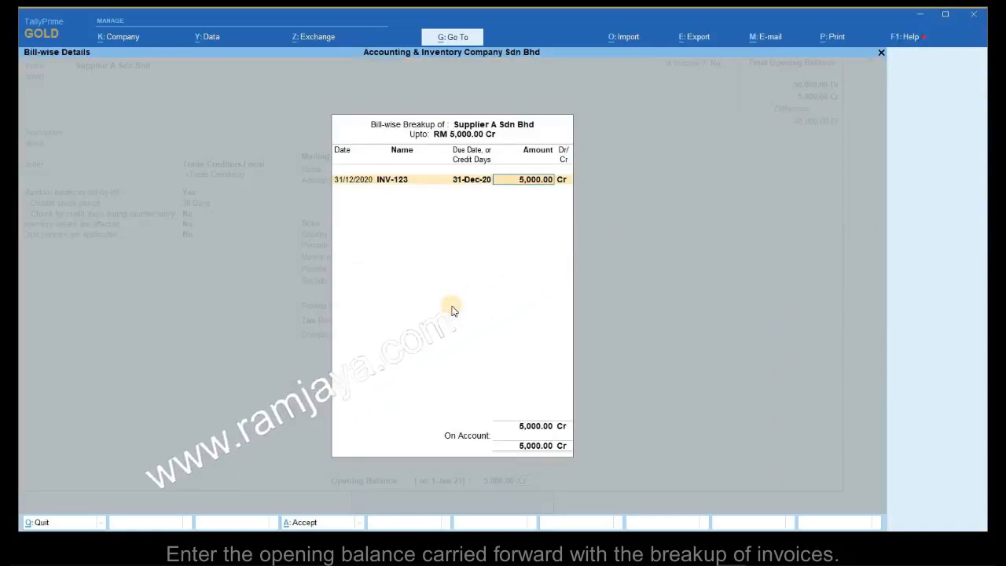
text(2,000)
key(Return)
key(Return)
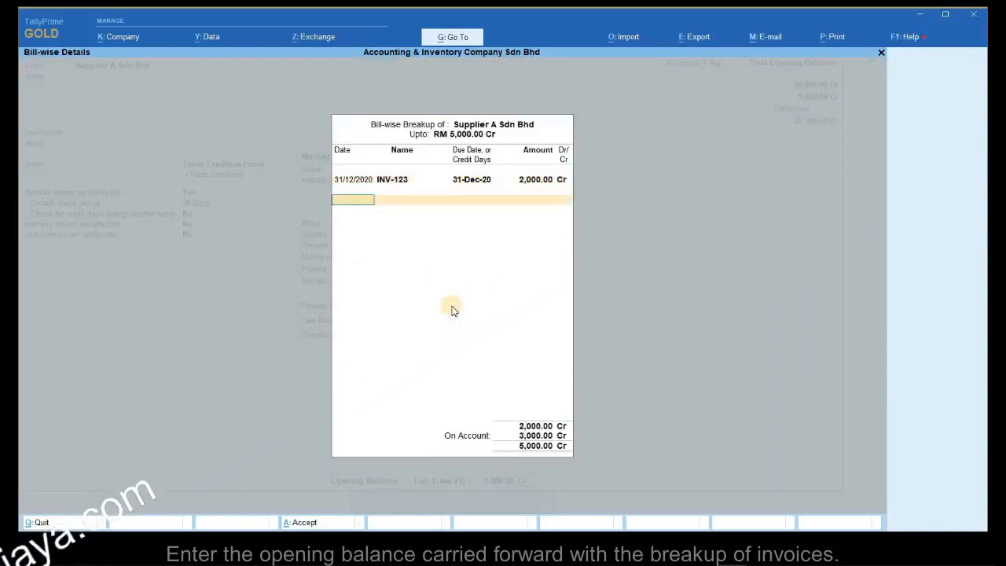
- Add bill INV-345 dated 31/12/2020 for the remaining 3,000.00 Cr and save the supplier ledger
text(INV-345)
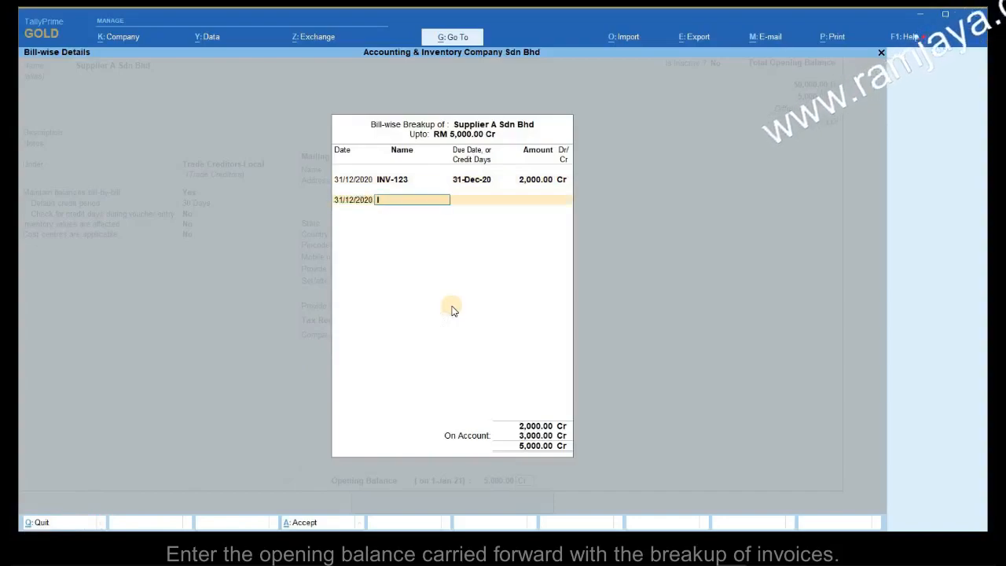
key(Return)
key(Return)
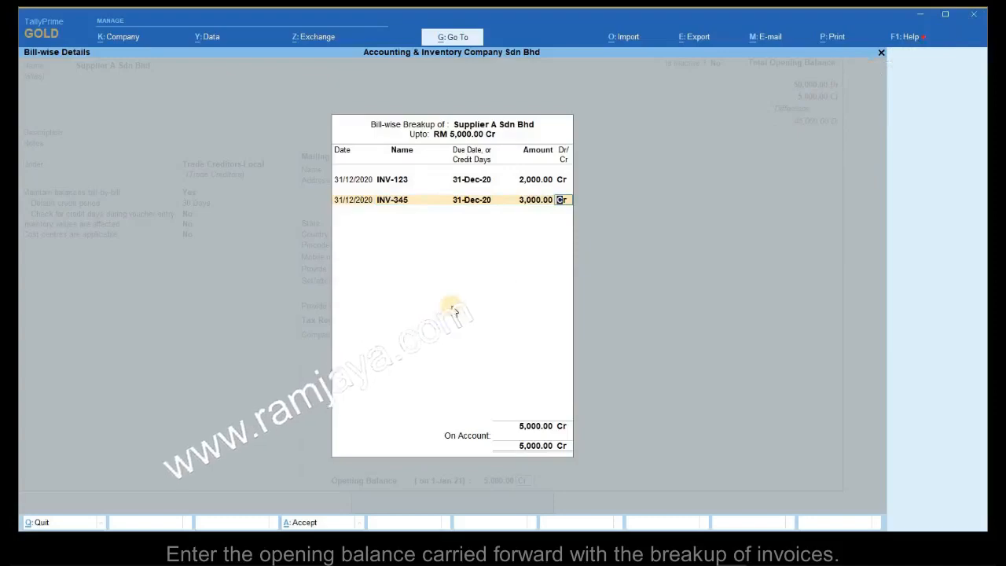
key(Return)
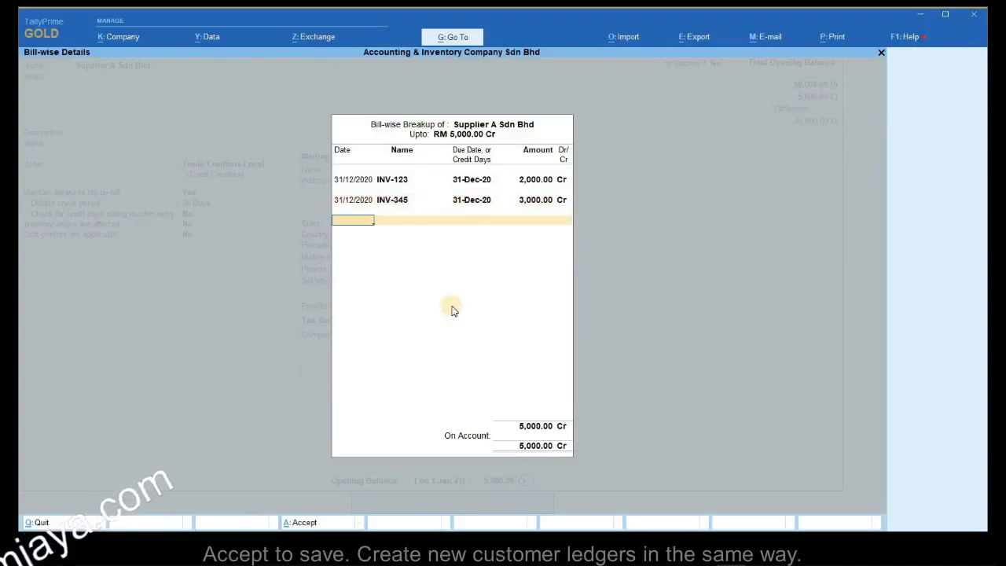
key(Return)
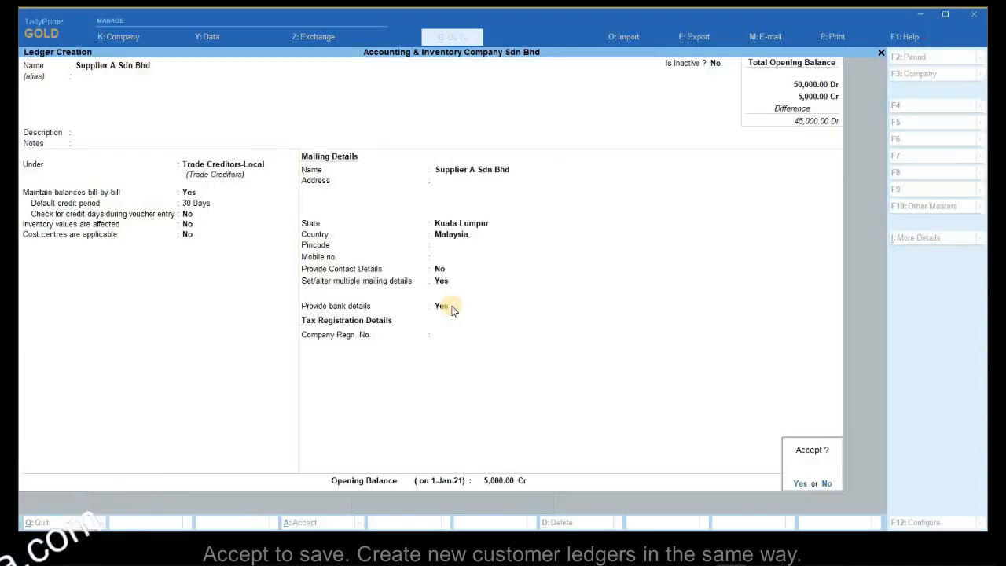
click(799, 483)
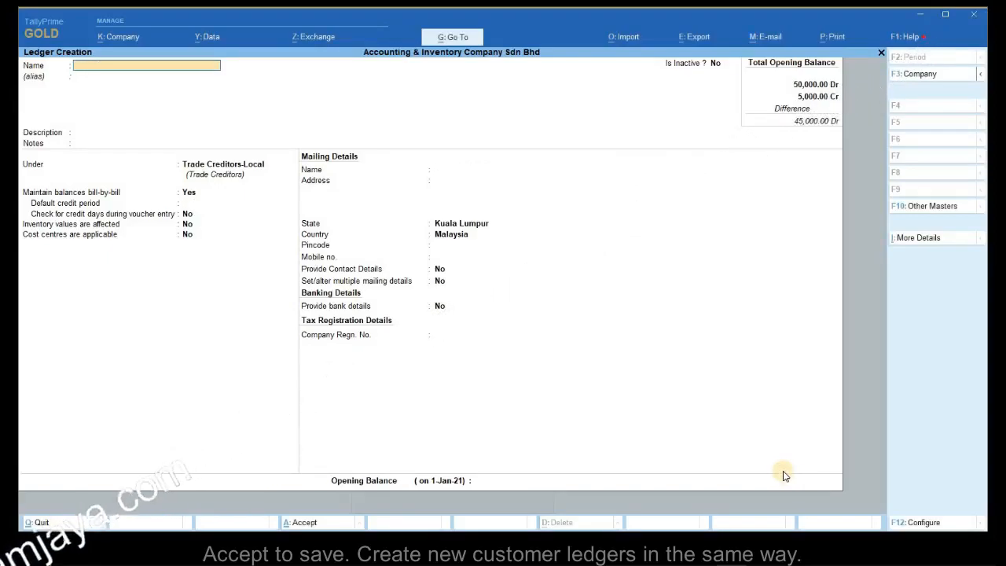
- Name the new ledger Sales-Local and place it under Sales Accounts
key(ctrl)
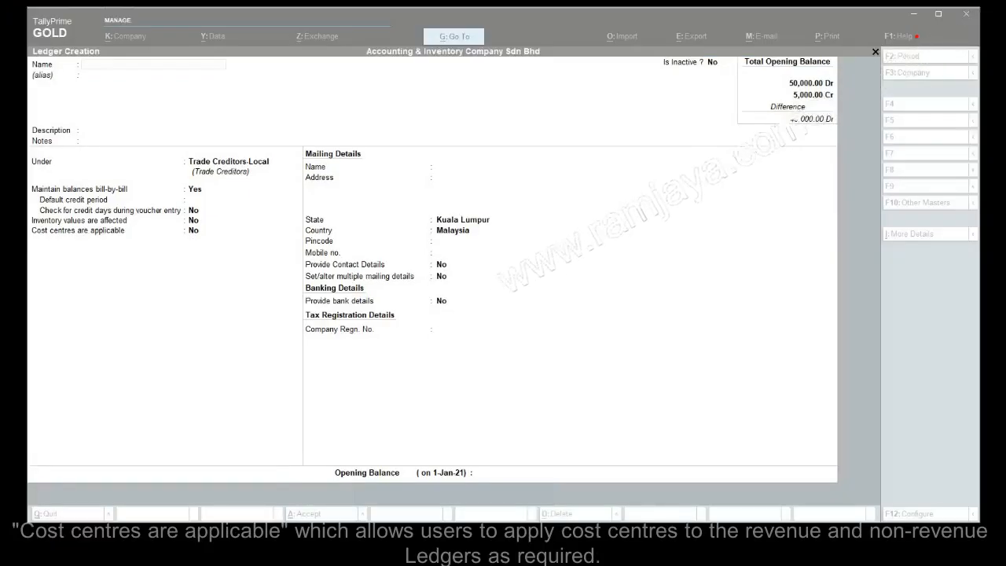
click(199, 65)
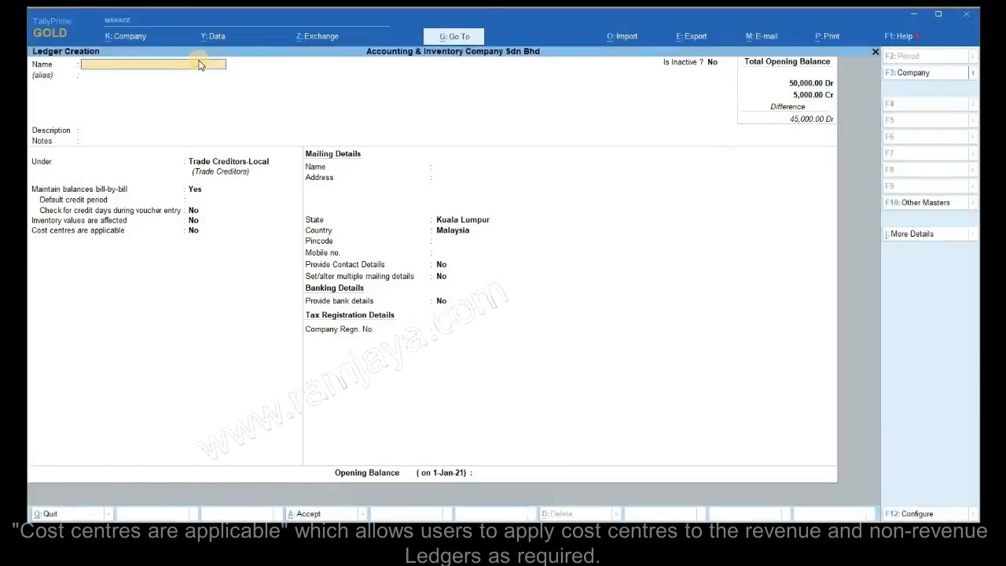
text(Sales-Local)
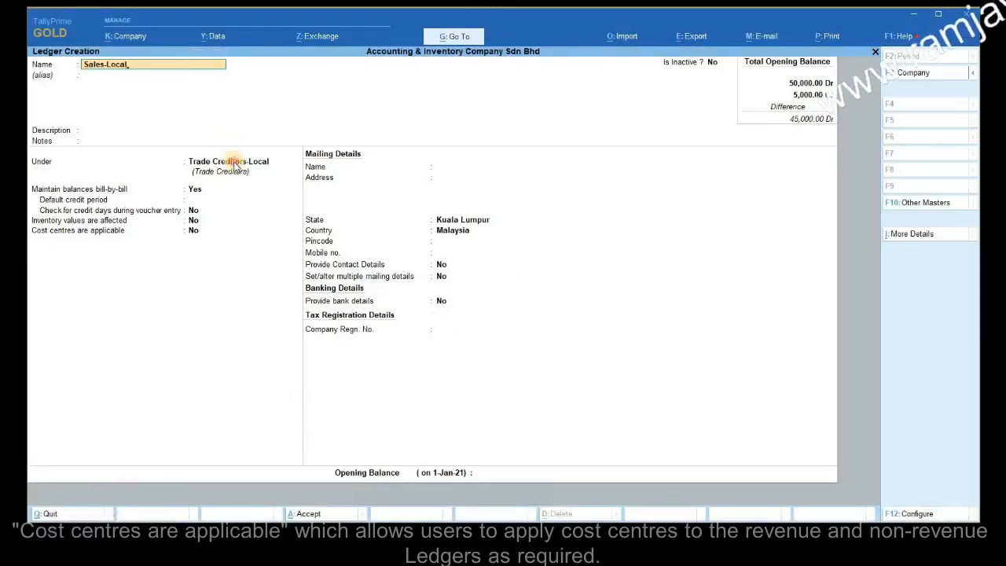
key(Return)
text(Sa)
key(Return)
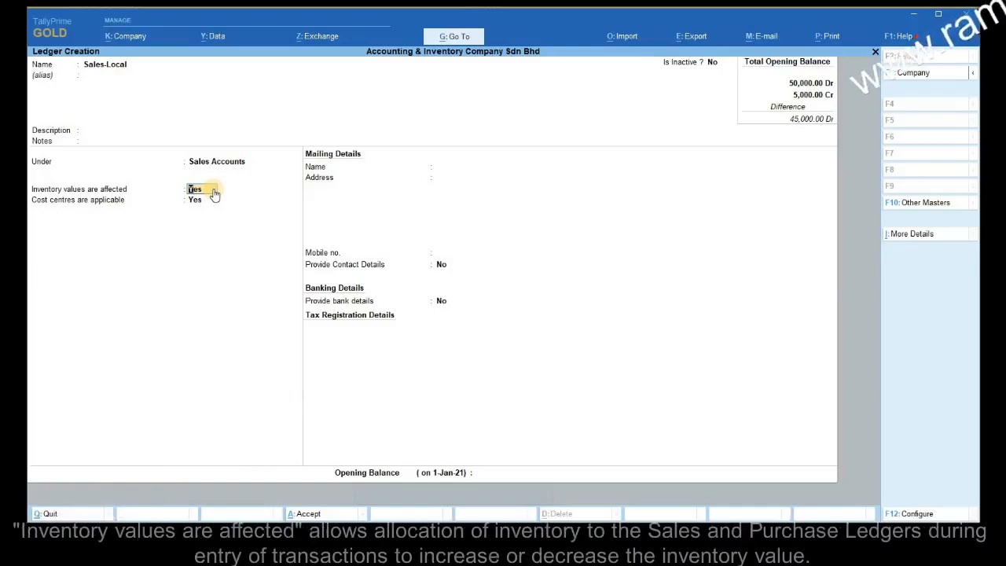
- Keep inventory values and cost centres at Yes, leave the opening balance blank and save the Sales-Local ledger
click(213, 201)
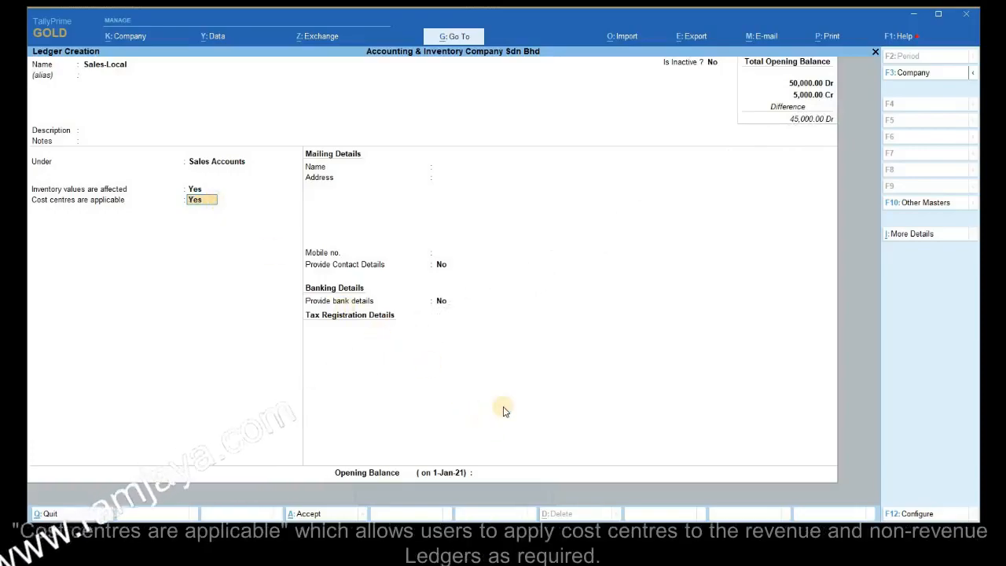
click(508, 474)
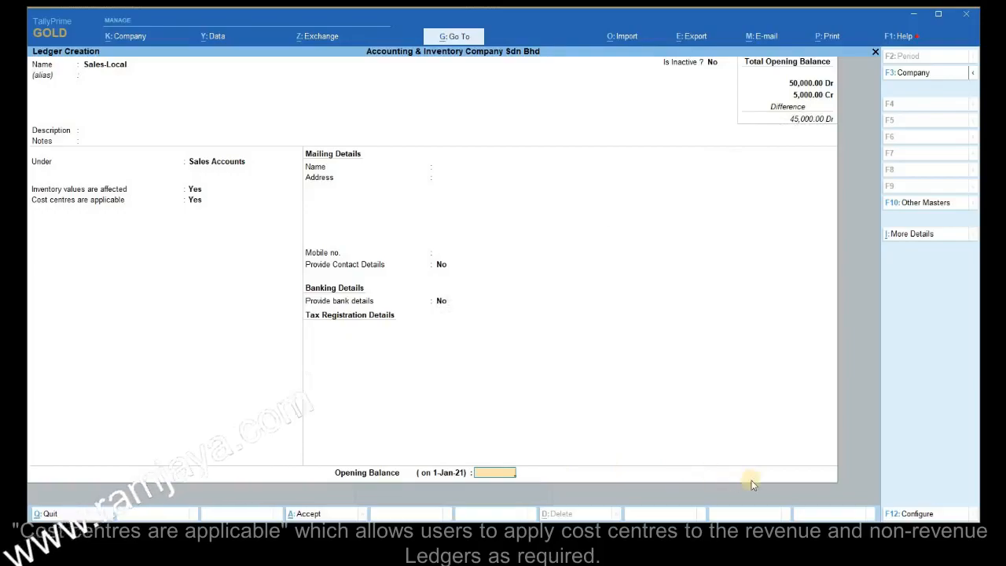
key(Return)
click(798, 476)
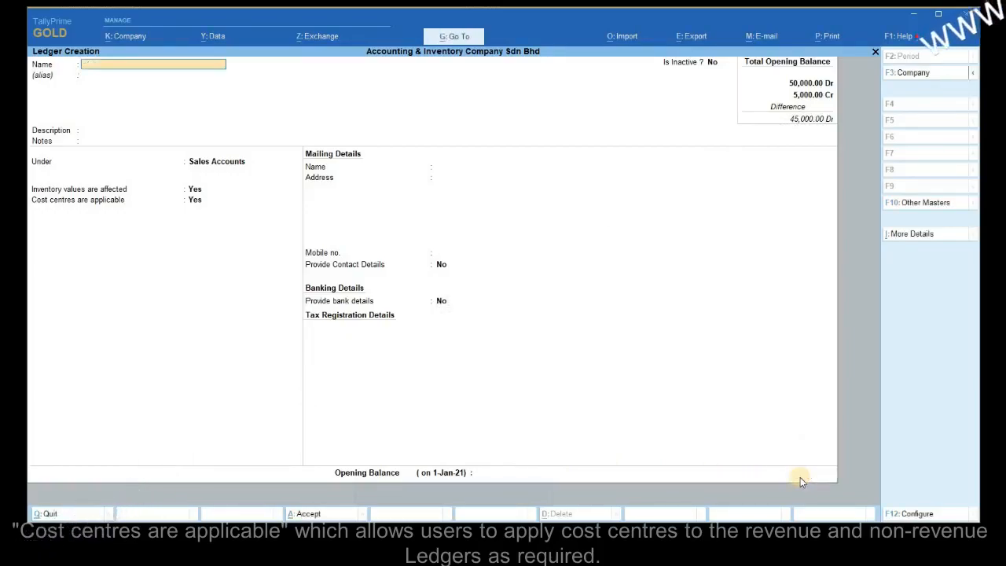
- Create a Purchases ledger under Purchase Accounts with inventory values affected and cost centres not applicable, then save it
text(Purchase)
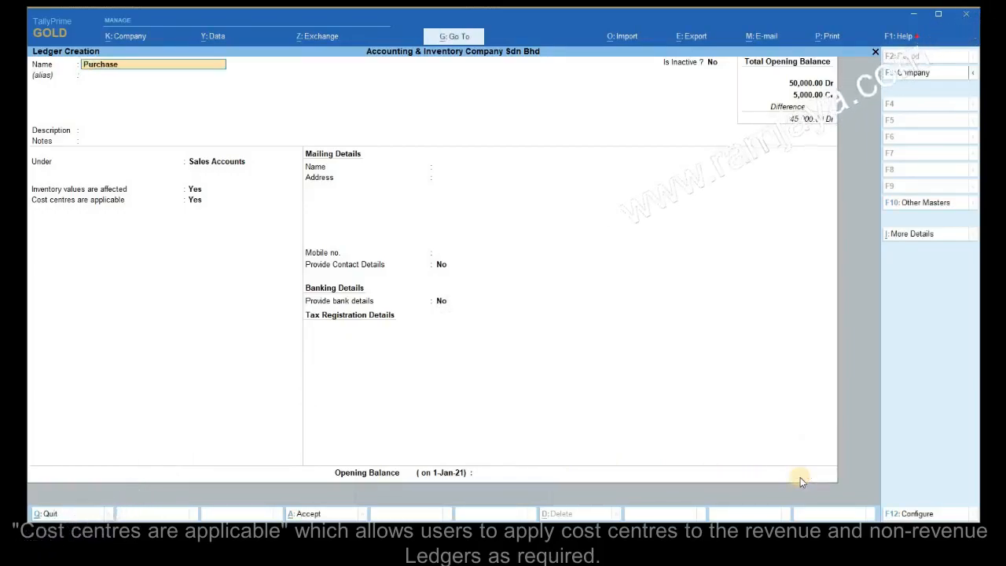
text(s)
key(Return)
key(Return)
key(Return)
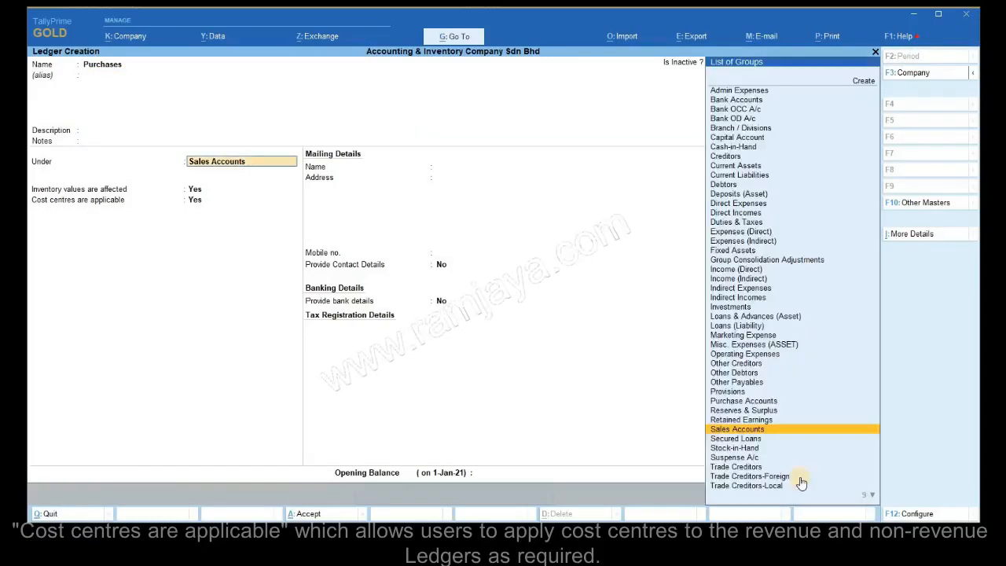
text(Pu)
key(Return)
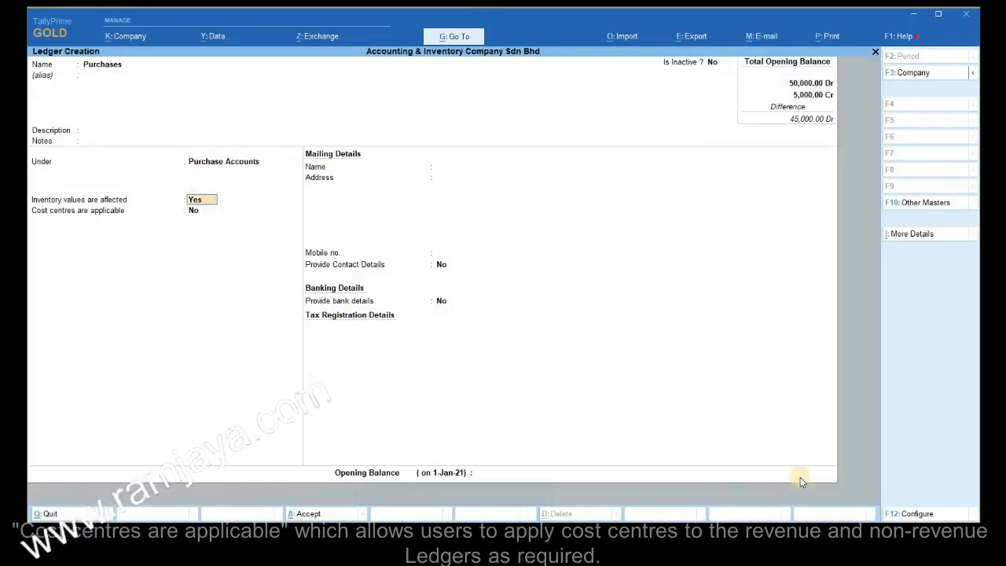
key(Return)
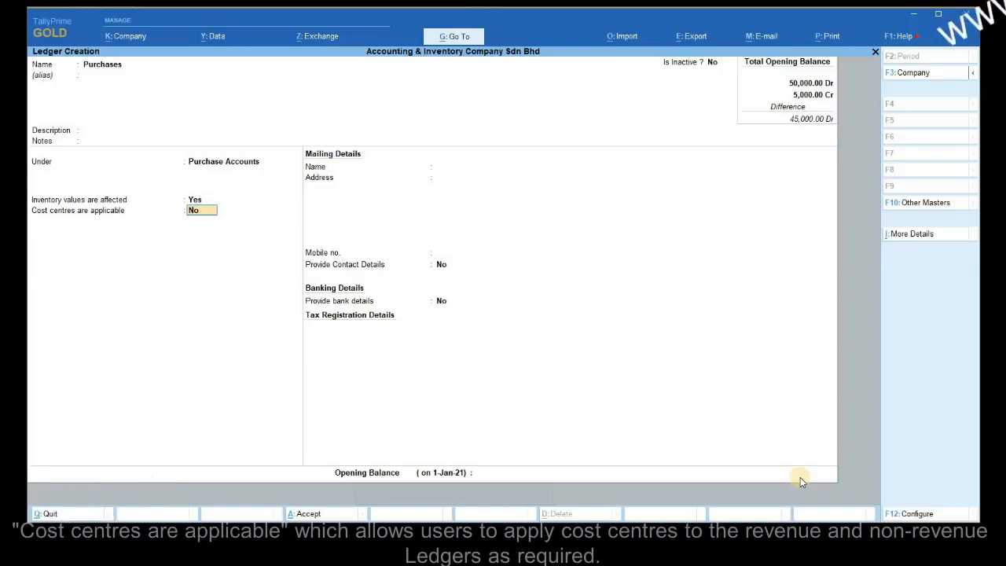
key(ctrl+a)
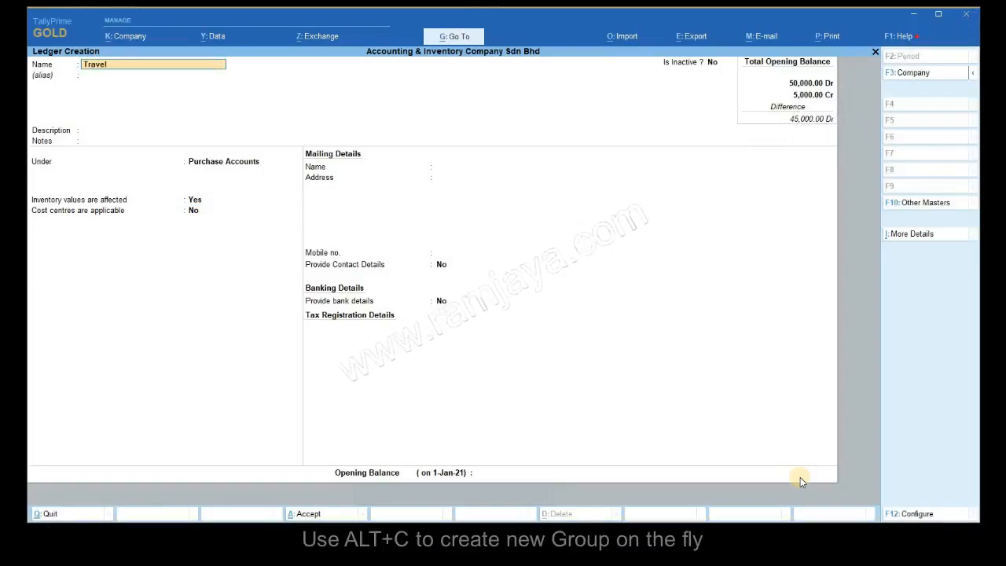
- Name the new ledger Traveling Expenses and start creating a new parent group for it
text(Traveling Expenses)
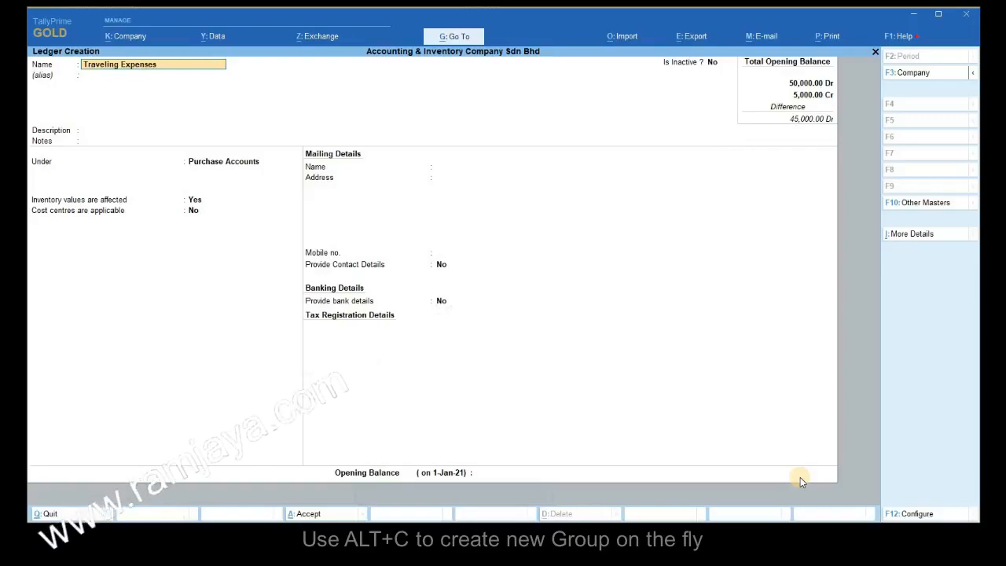
click(241, 162)
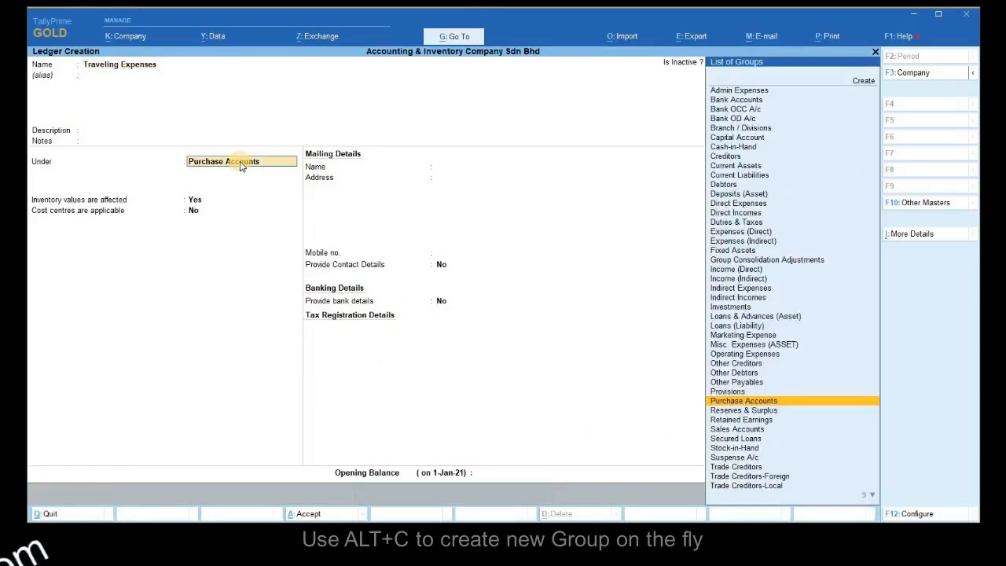
click(862, 81)
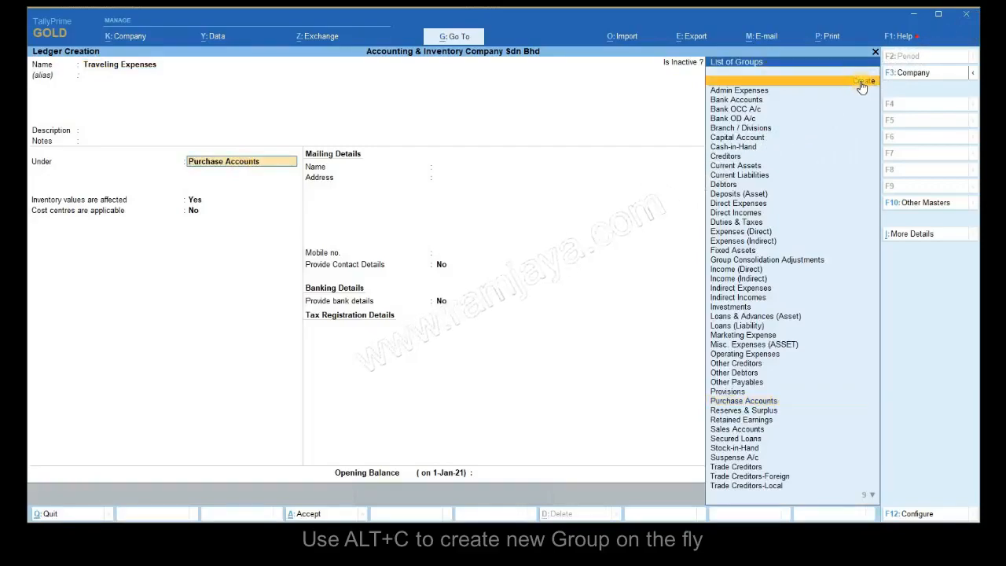
key(alt+c)
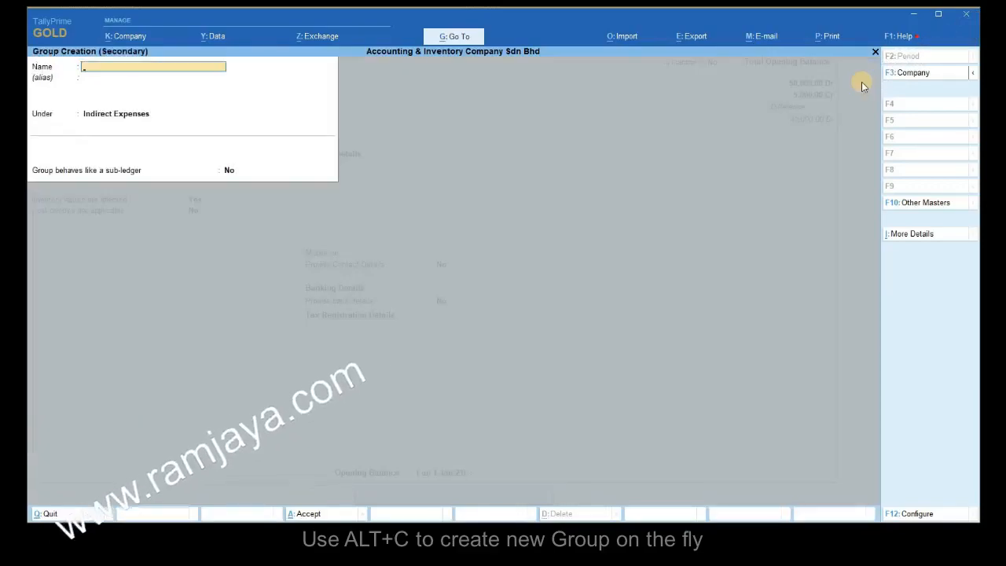
- Create the Marketing Expenses group under Indirect Expenses without sub-ledger behaviour and assign it to the ledger
text(Marketing Expenses)
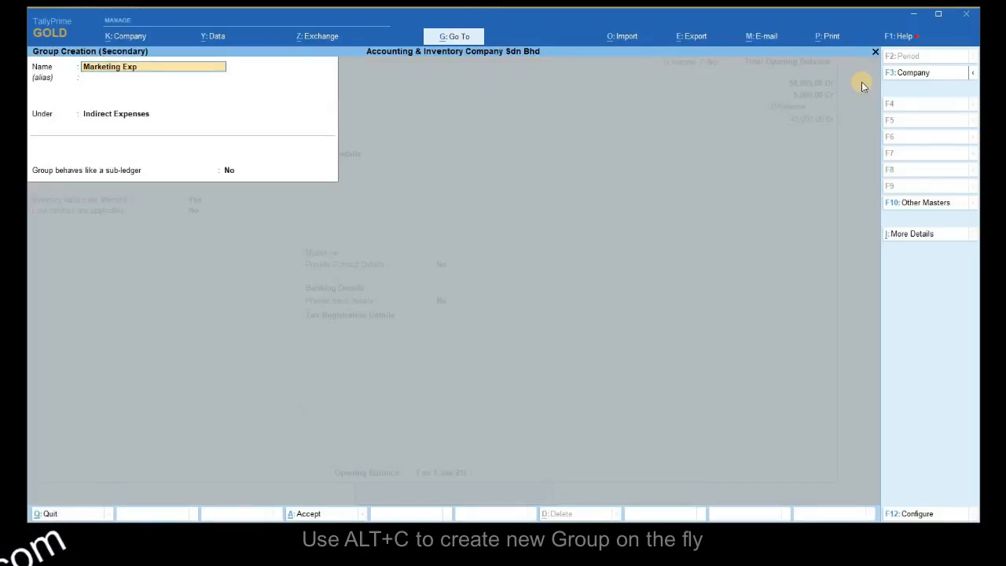
key(Return)
key(Return)
key(Return)
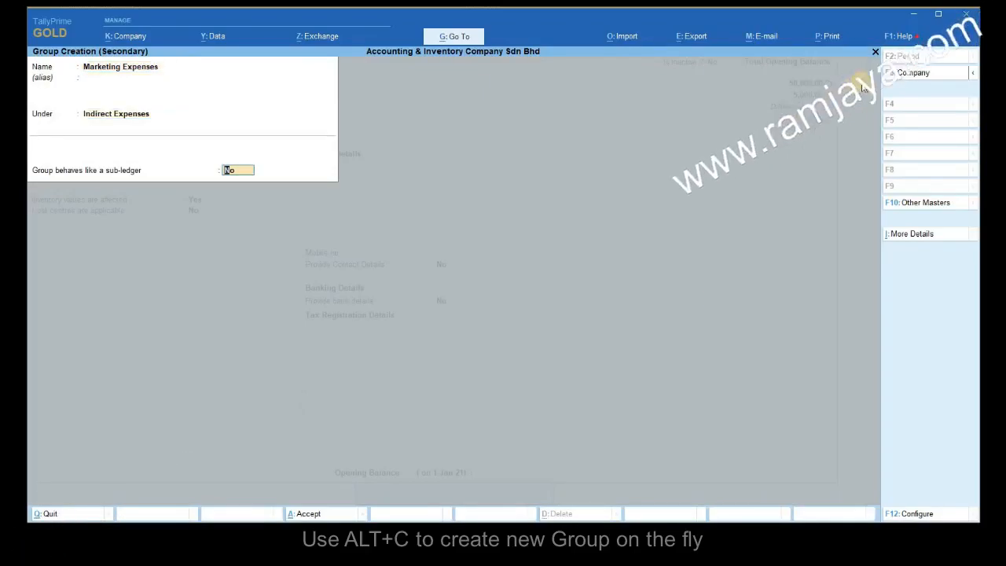
key(Return)
key(Return)
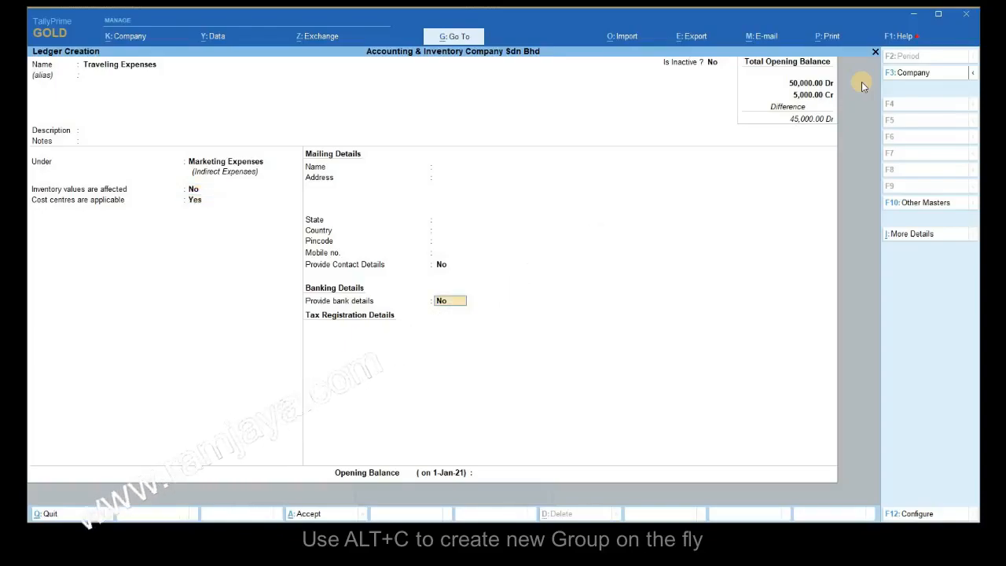
- Leave bank details at No and the opening balance blank, and save the Traveling Expenses ledger
key(Return)
key(Return)
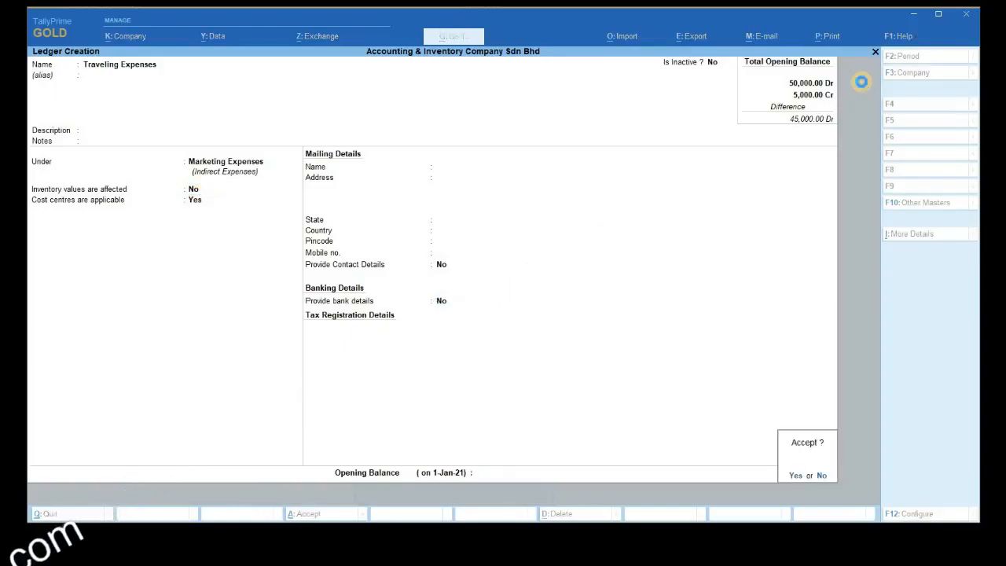
key(Return)
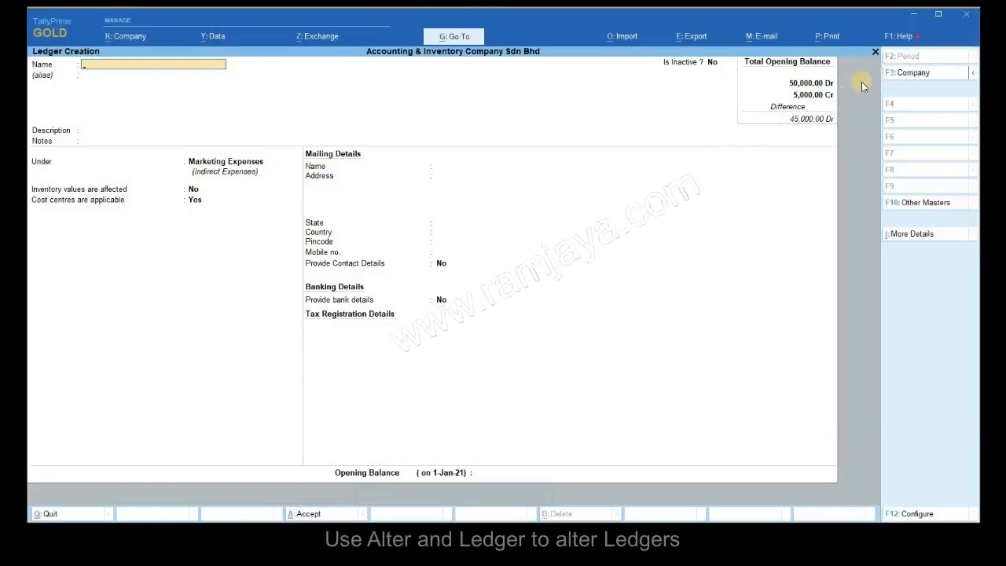
- Leave ledger creation and open the existing Cash ledger for alteration
key(Escape)
key(Escape)
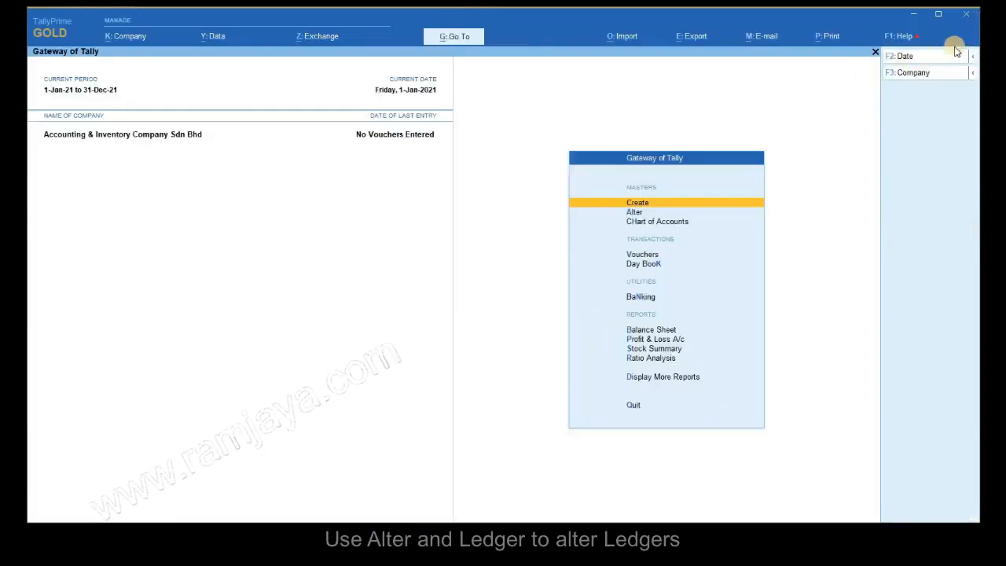
click(643, 212)
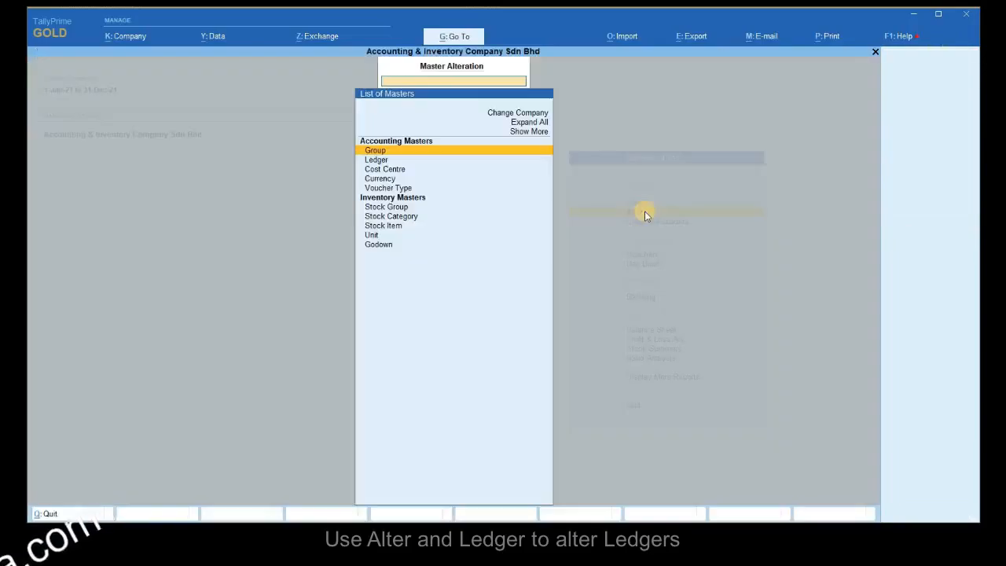
click(381, 161)
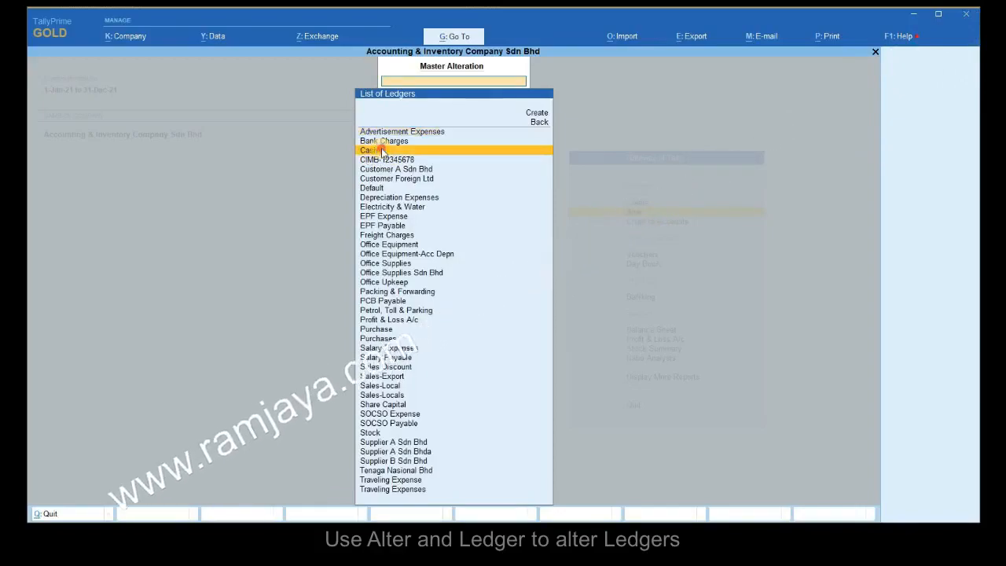
click(380, 151)
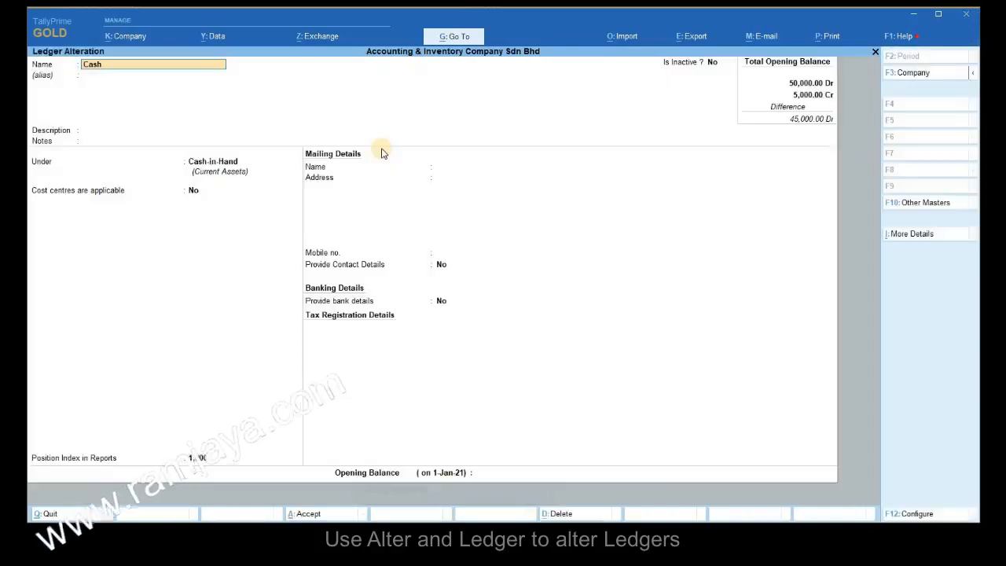
- Set the Cash ledger's opening balance to 1000 and save the alteration
click(483, 472)
text(1000)
key(Return)
key(Return)
key(Return)
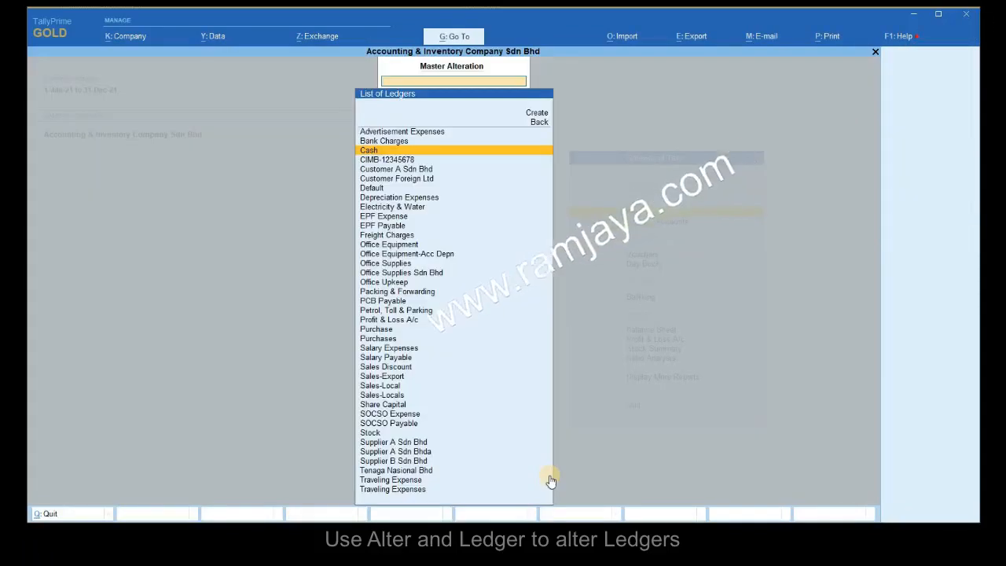
- Set the opening balance of the Profit & Loss A/c ledger to 100,000 Cr and save the alteration
text(Prof)
key(Return)
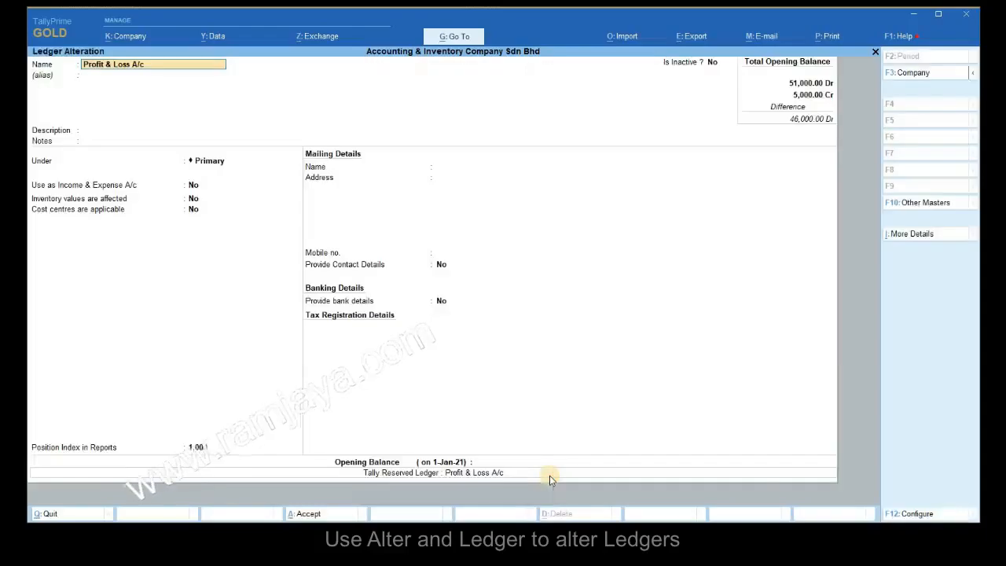
click(507, 463)
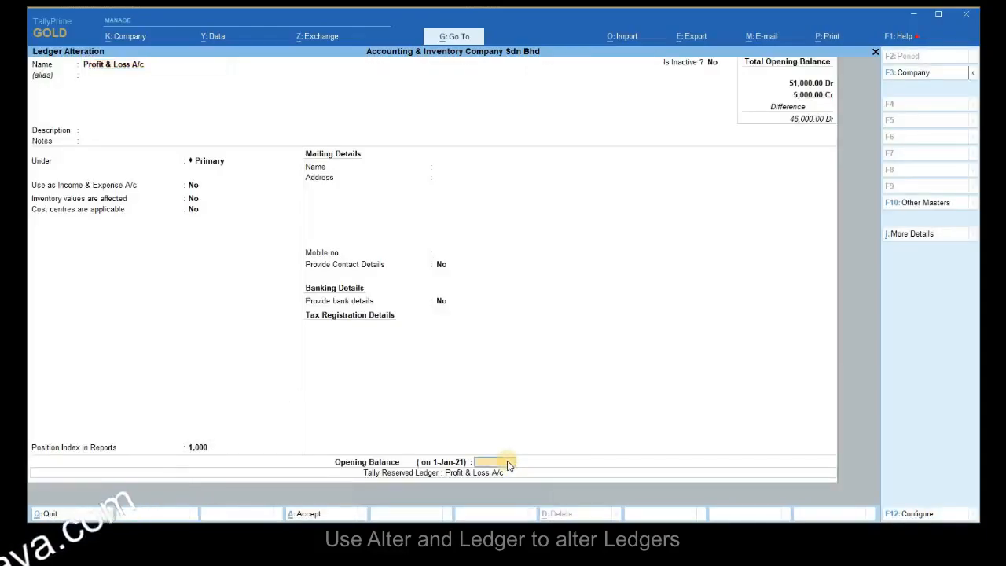
text(10000)
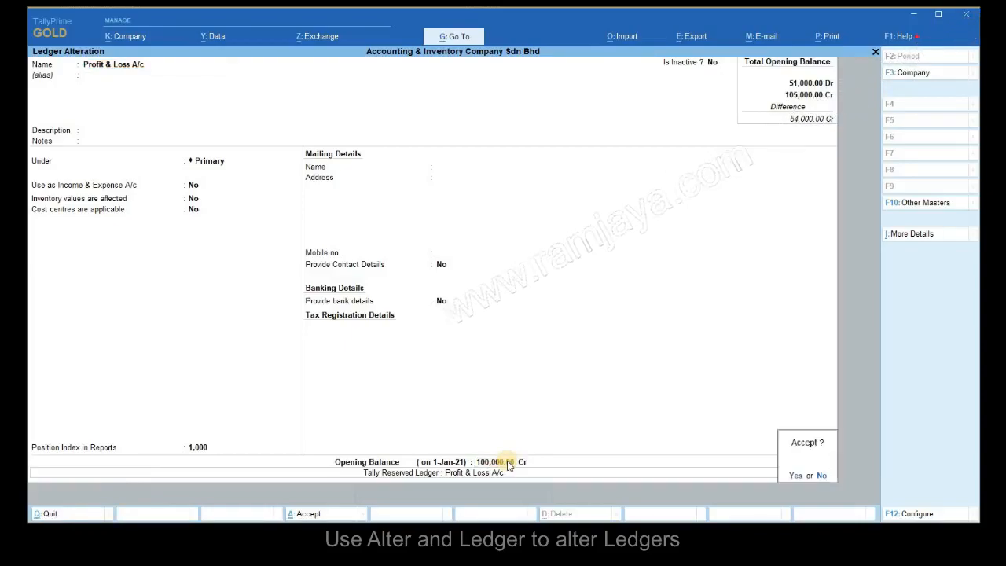
key(Return)
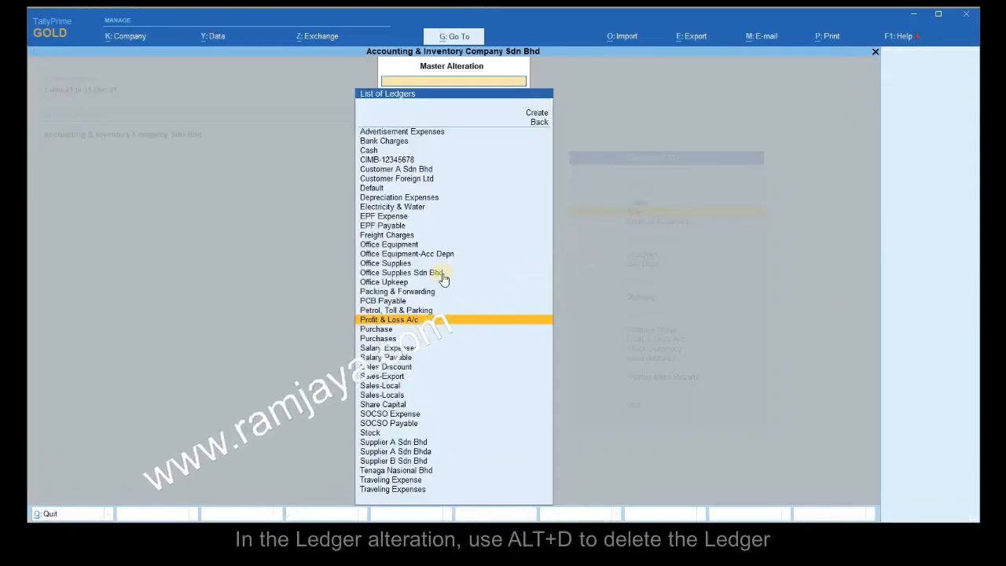
- Open the Bank Charges ledger and request its deletion, decline the request, and leave ledger alteration
click(375, 139)
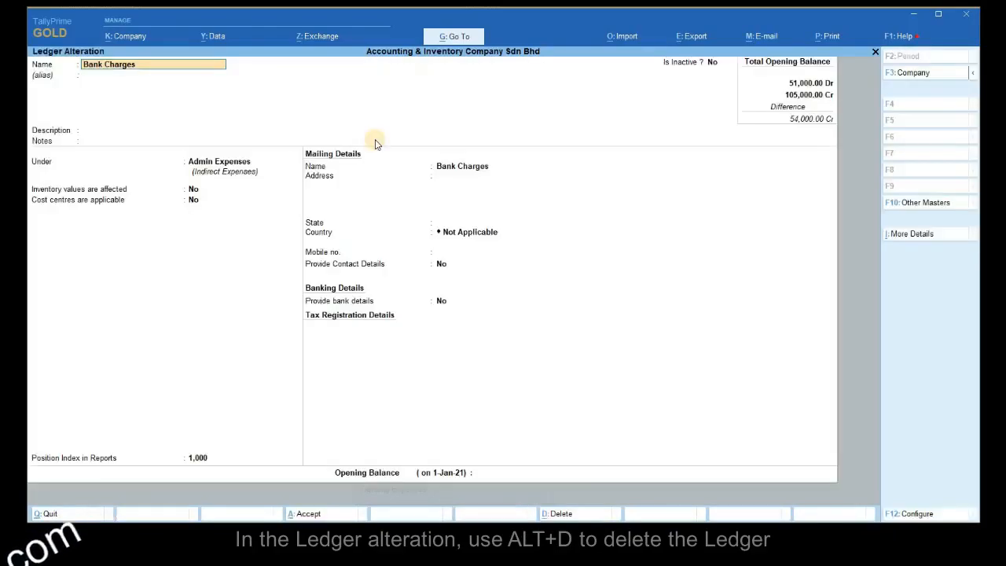
click(564, 514)
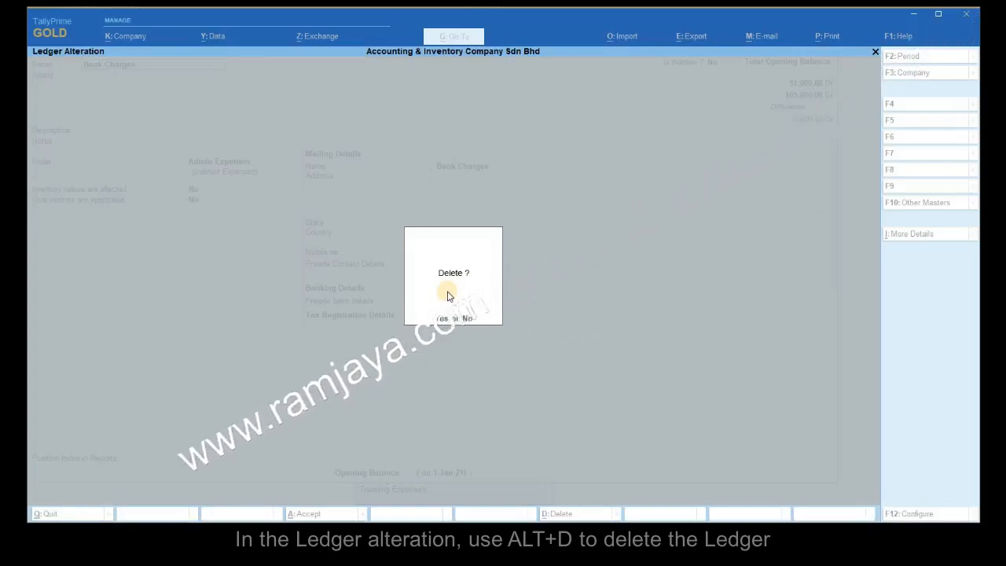
key(n)
key(Escape)
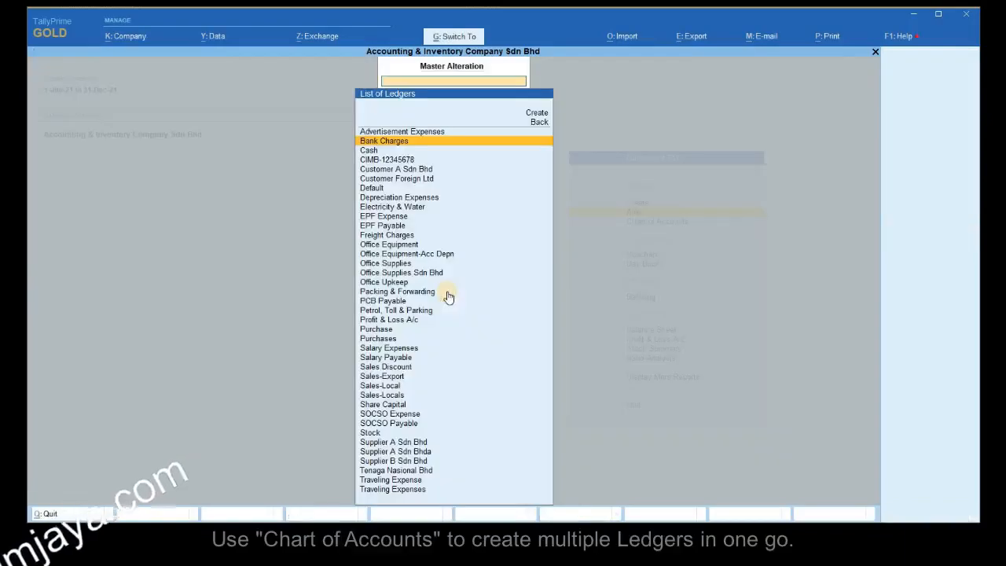
key(Escape)
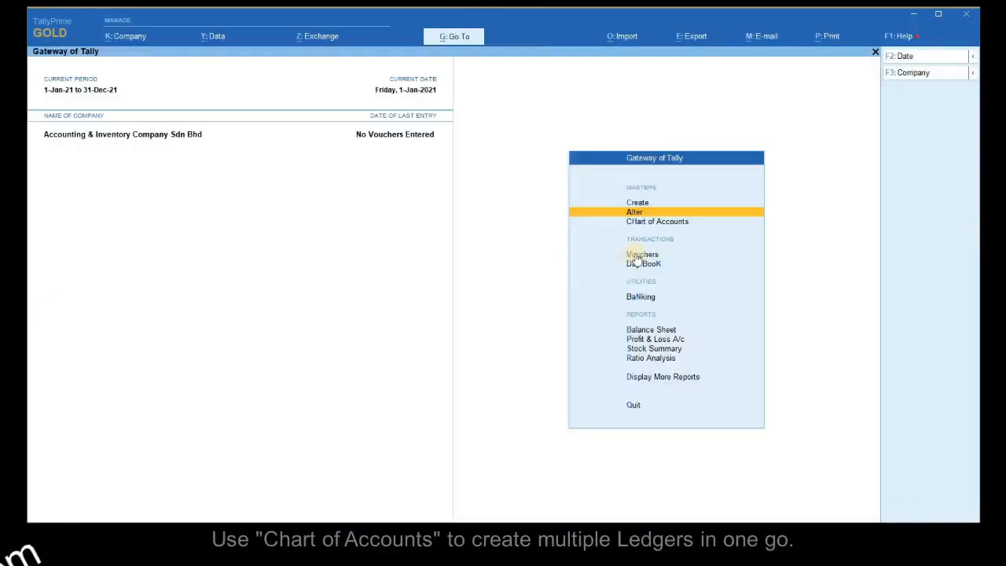
- Open the ledgers in the Chart of Accounts and start a multi-ledger alteration for the Indirect Expenses group
click(673, 223)
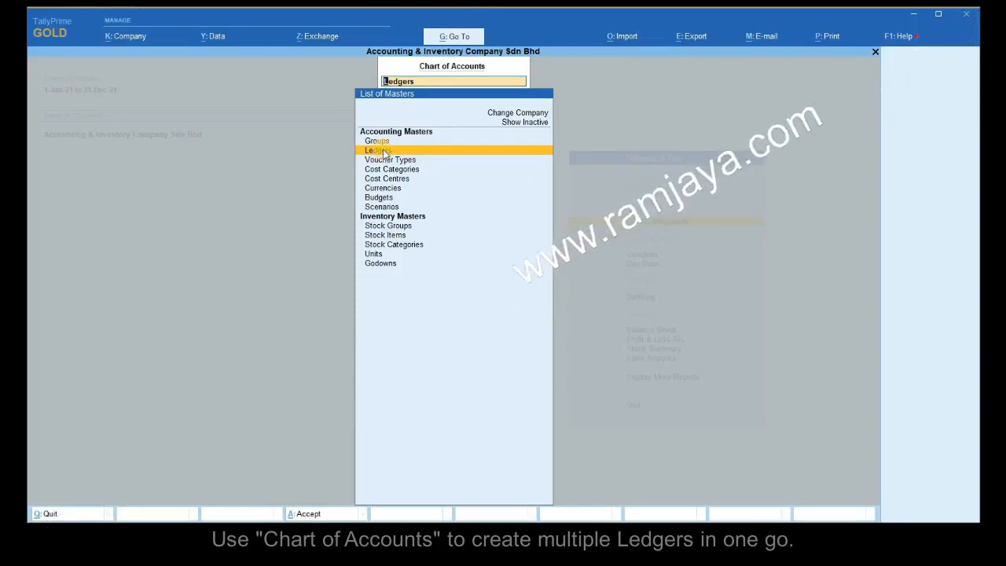
click(384, 151)
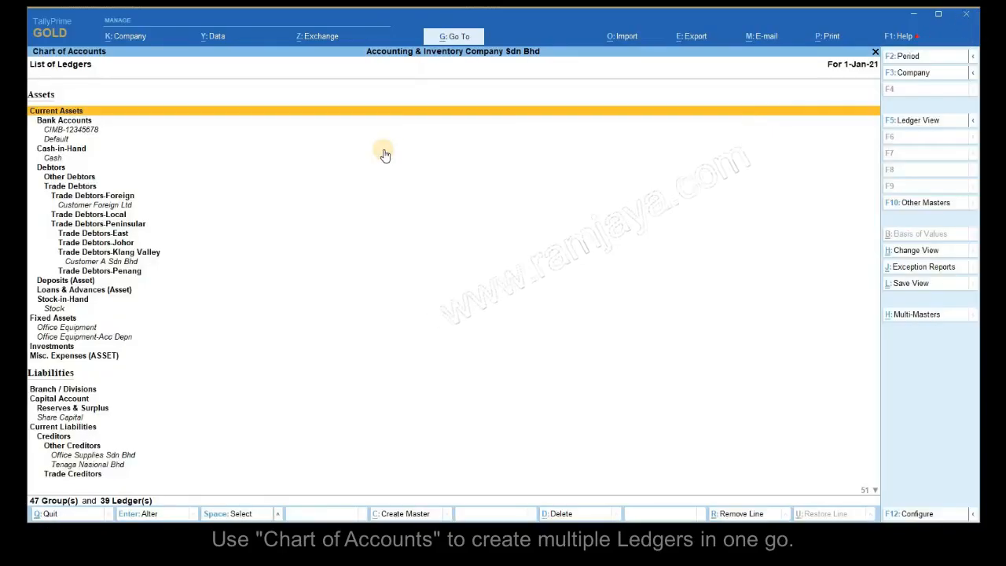
click(947, 319)
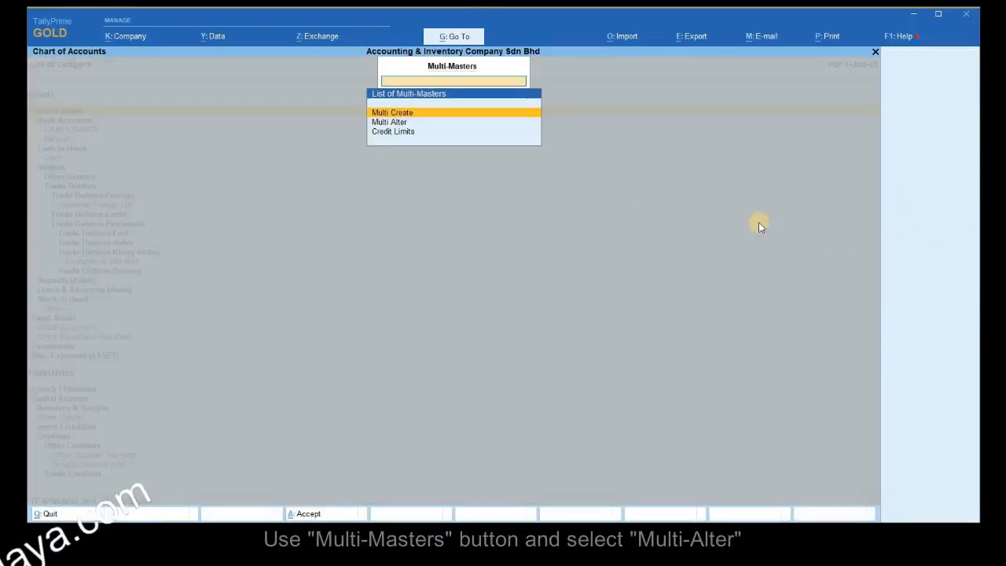
click(389, 124)
text(In)
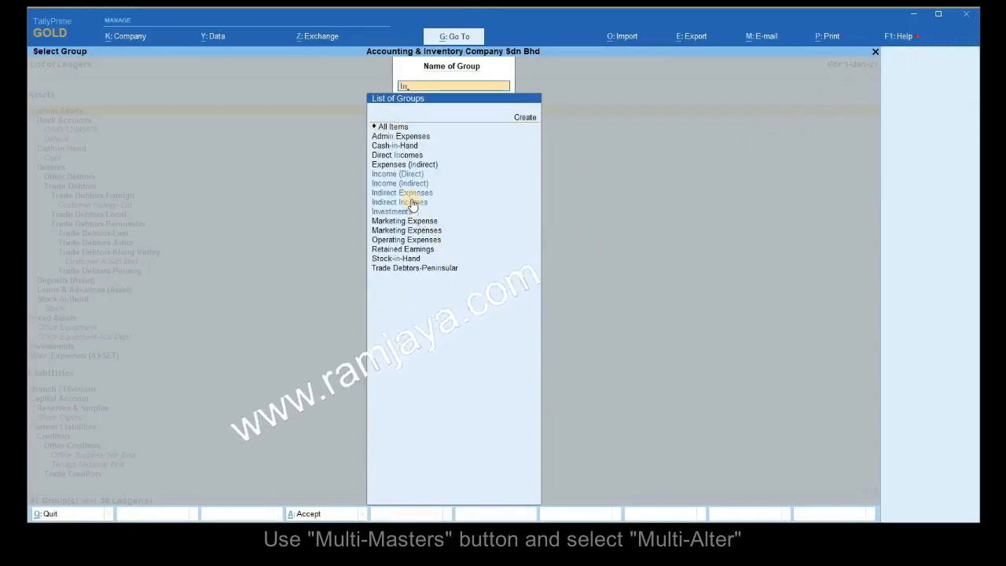
click(412, 195)
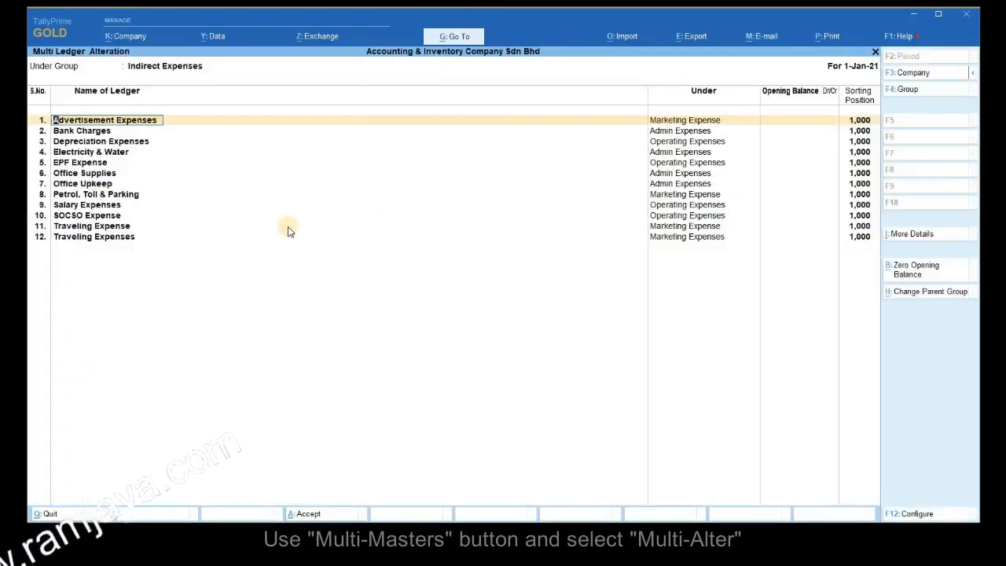
- Add a ledger named New Expenses after the last listed ledger and place it under Marketing Expense
click(114, 239)
key(Down)
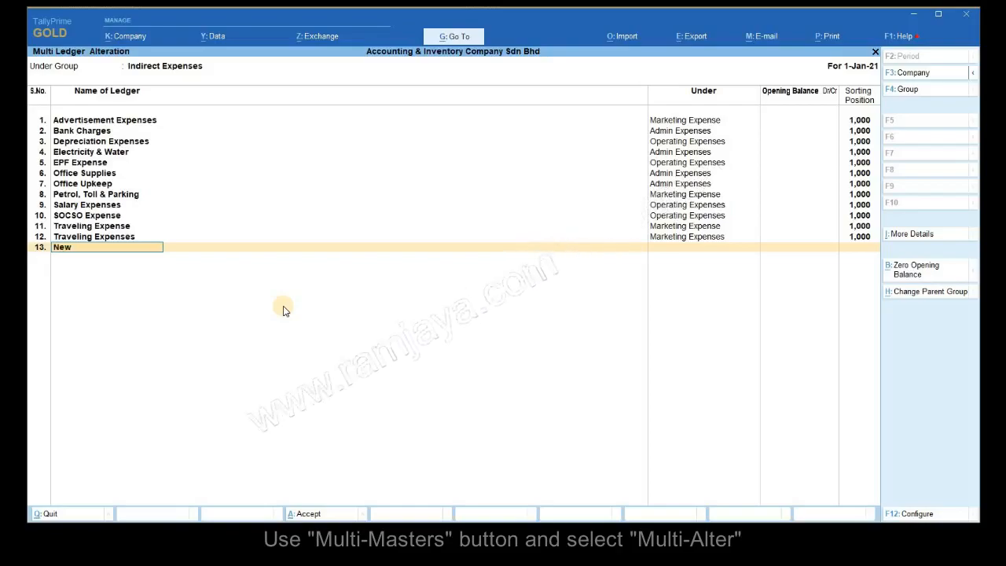
key(Return)
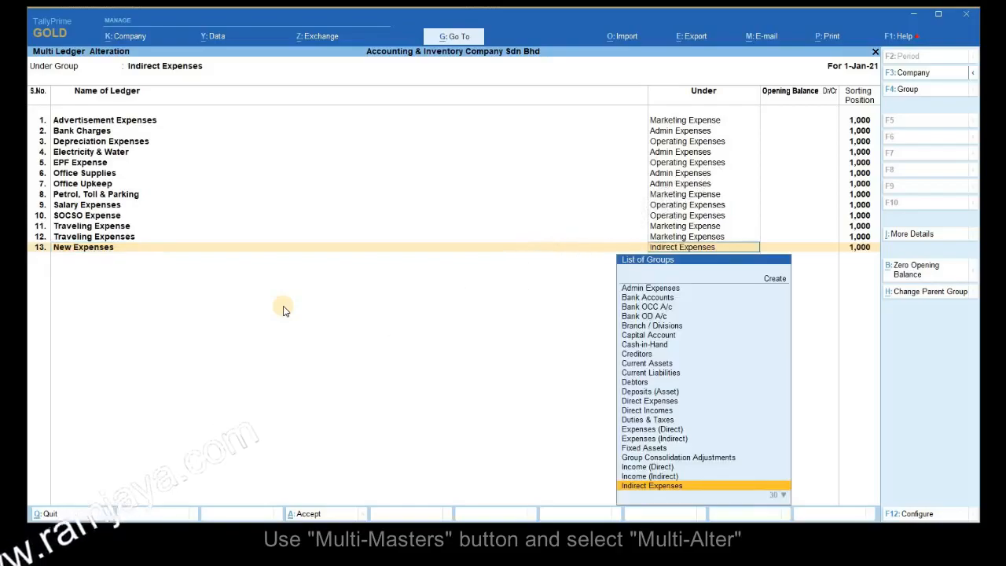
text(mar)
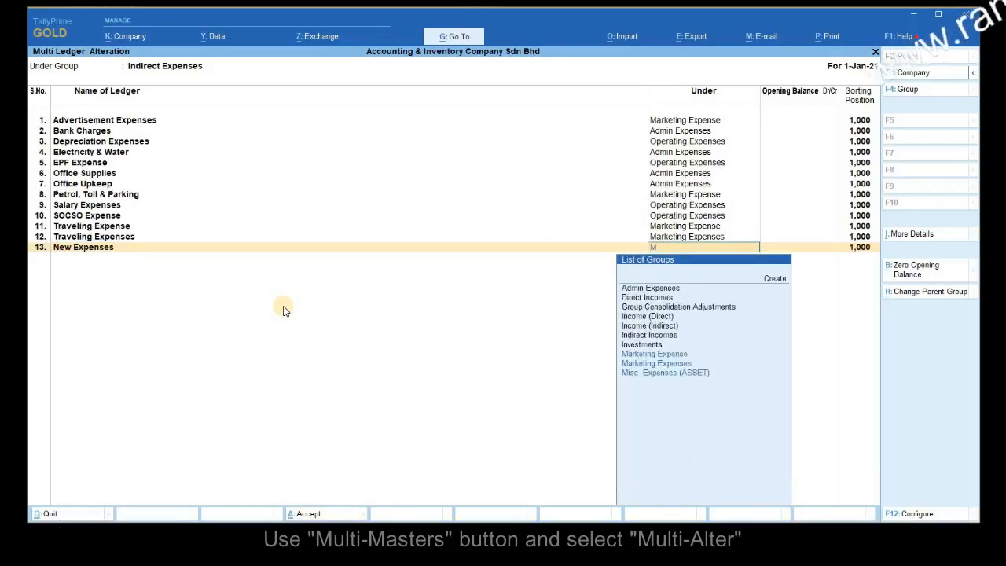
key(Return)
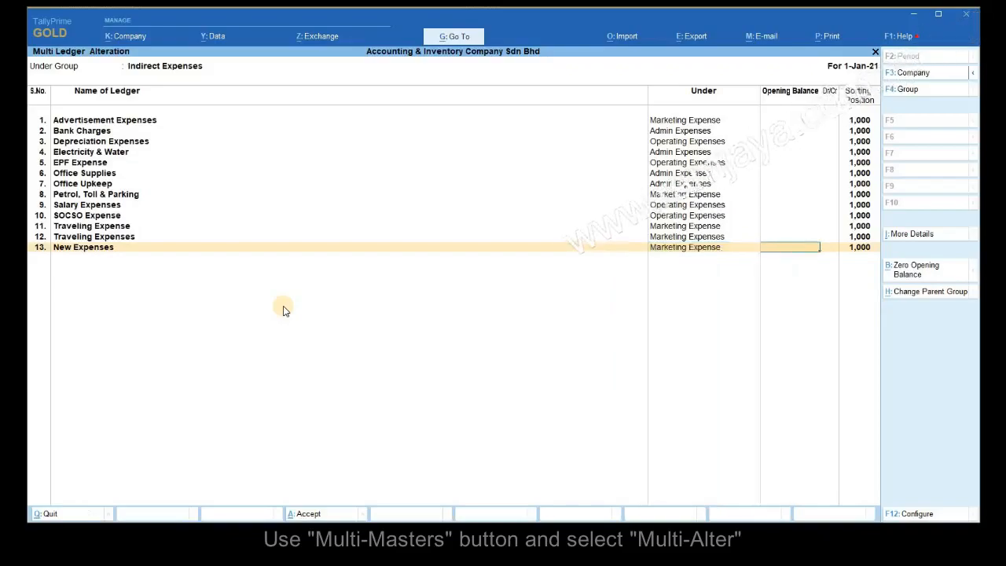
- Check the cost centre applicability detail of New Expenses, leave its opening balance blank, and accept the multi-ledger alteration
click(915, 242)
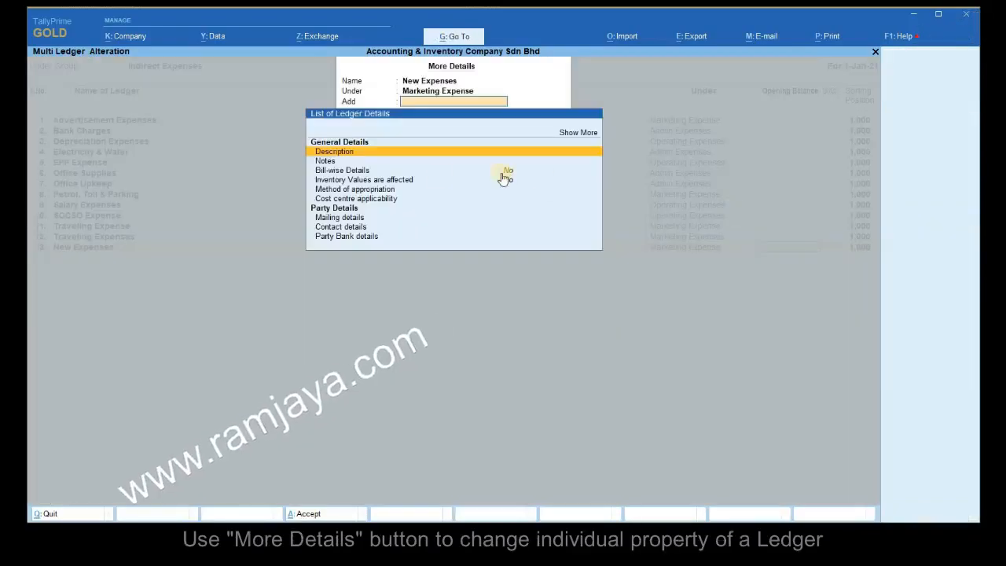
click(355, 198)
key(Return)
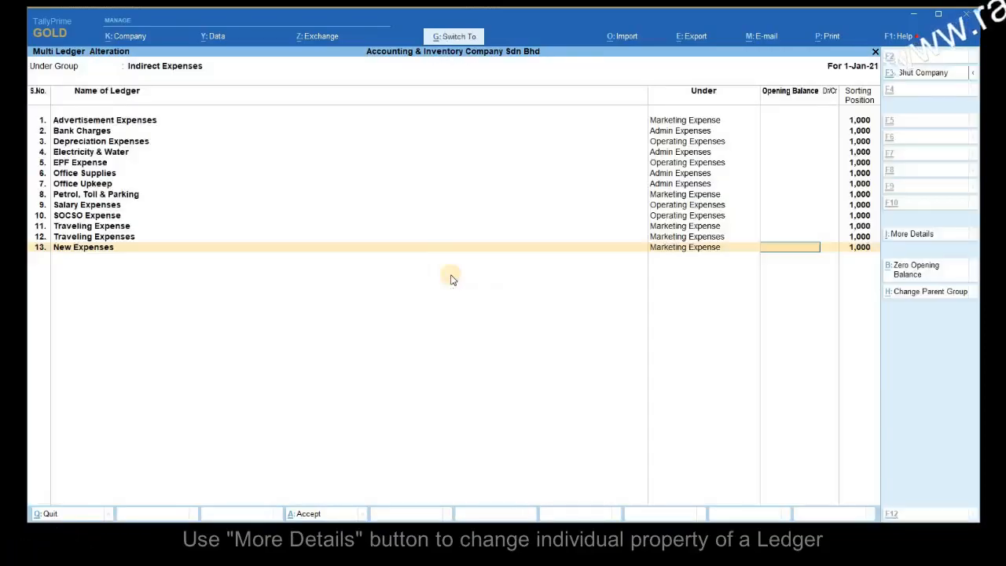
key(Return)
key(Return)
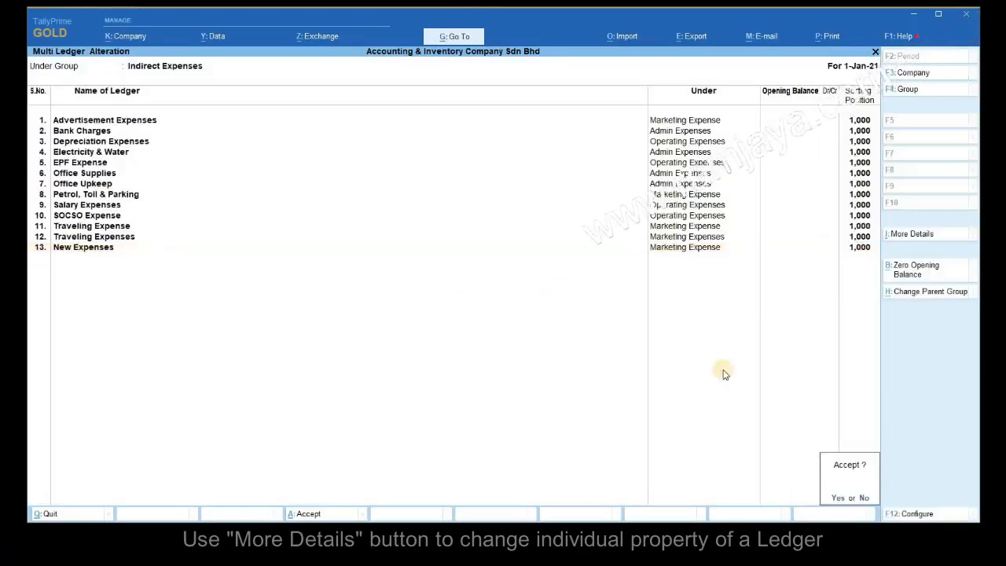
click(839, 499)
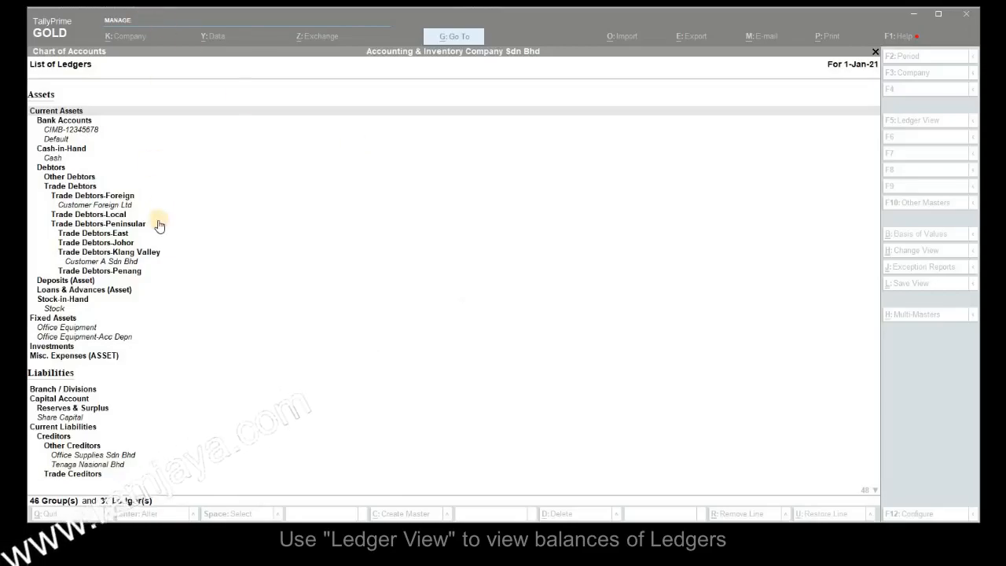
- Examine the asset and liability ledgers under their groups, and switch the list to Ledger View to check opening balances
key(Down)
click(131, 235)
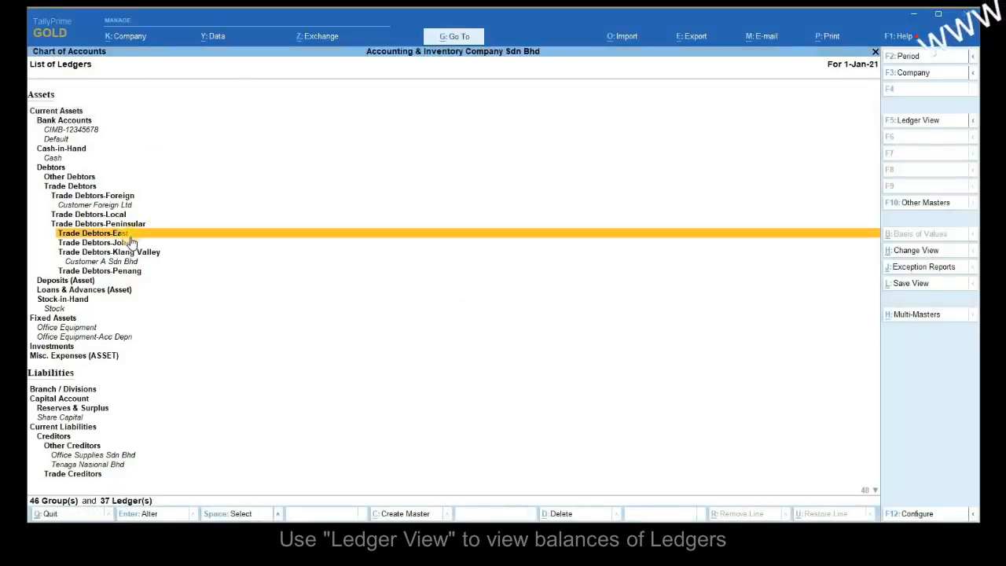
key(Down)
key(Down)
key(Down)
key(Down)
key(Down)
key(Down)
key(Down)
key(Down)
key(Down)
key(Down)
key(Down)
key(Down)
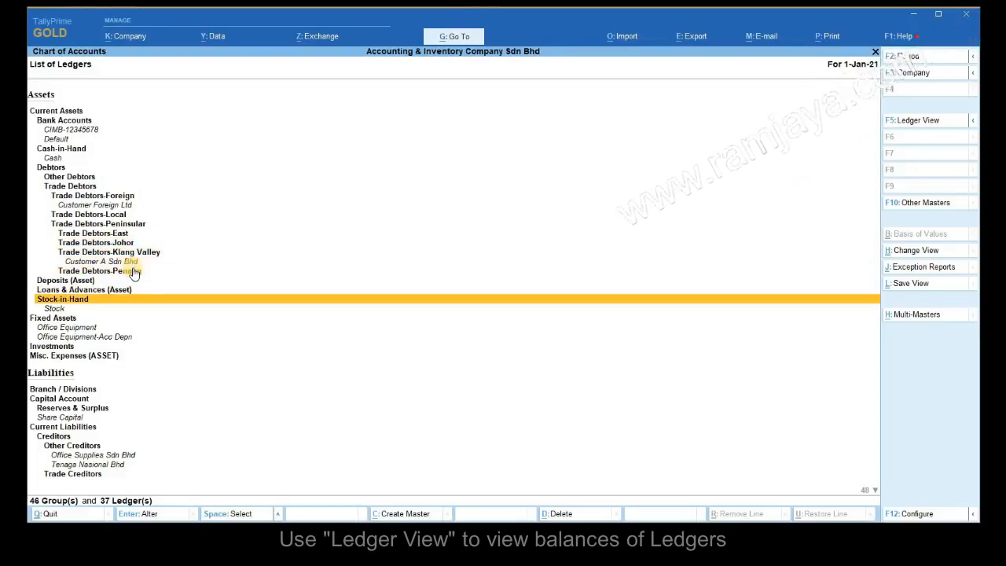
key(Down)
key(Down)
key(Down)
key(Down)
key(Down)
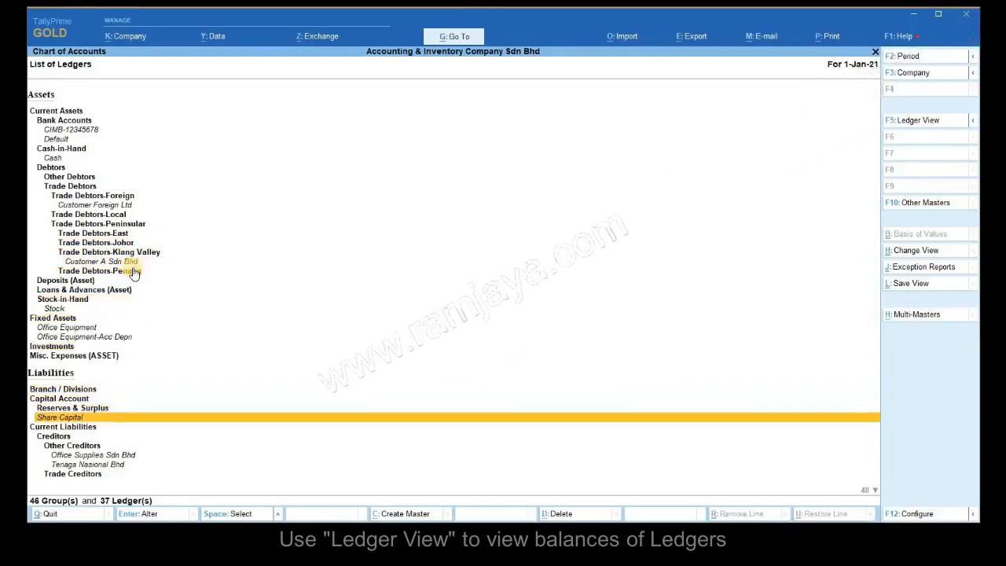
key(Down)
key(Down)
key(Down)
key(Down)
key(Down)
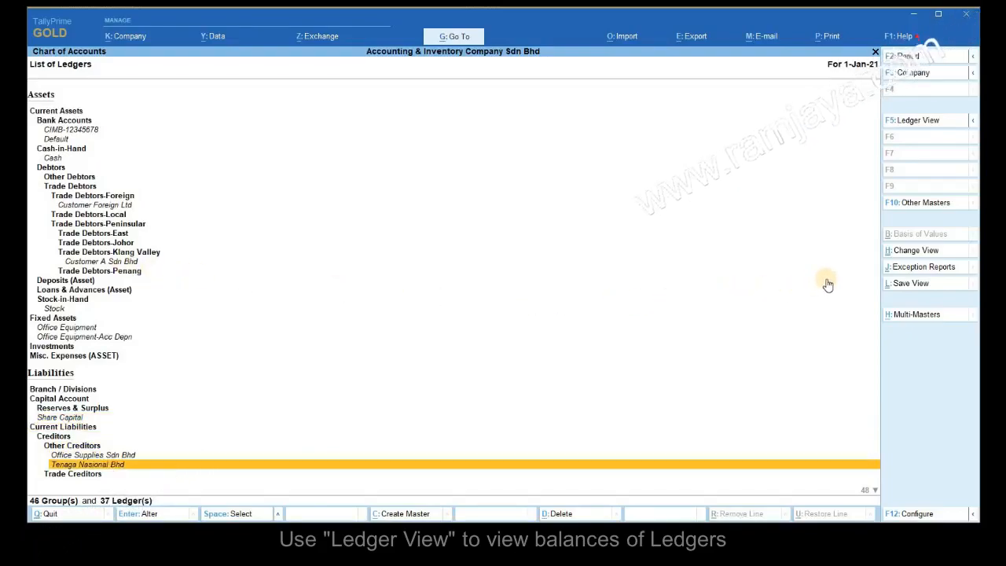
click(927, 121)
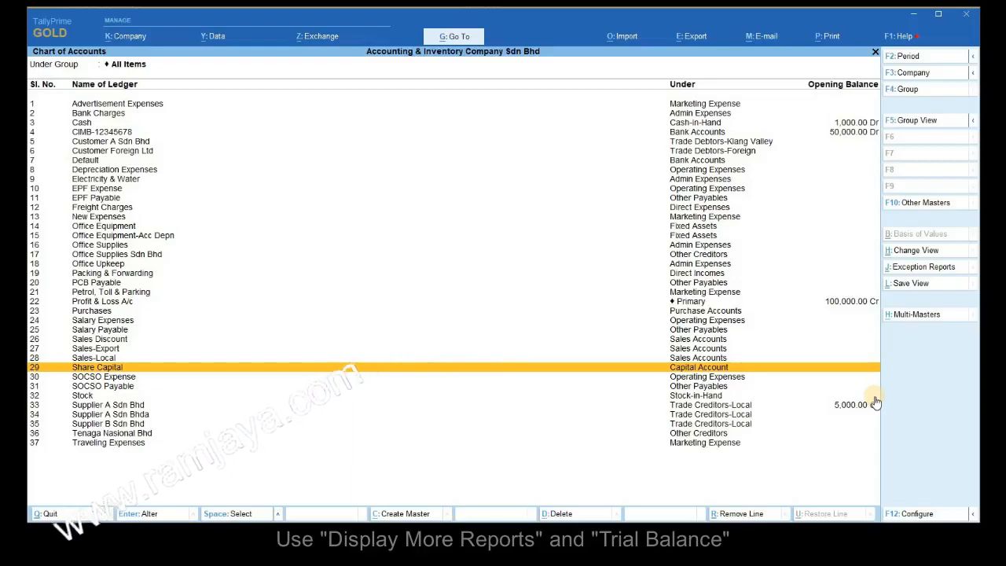
- Leave the Chart of Accounts and open the Trial Balance report
key(Escape)
key(Escape)
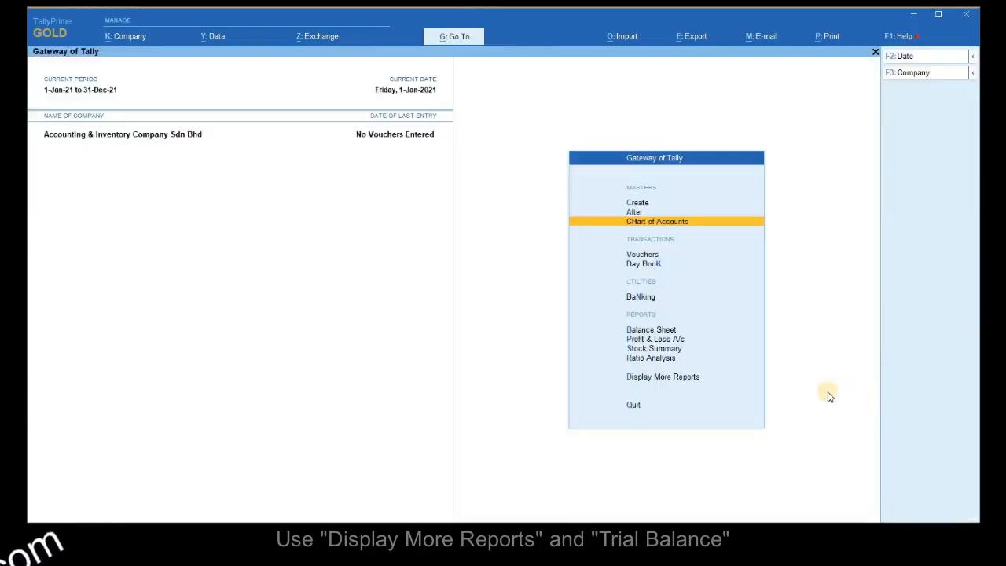
click(684, 378)
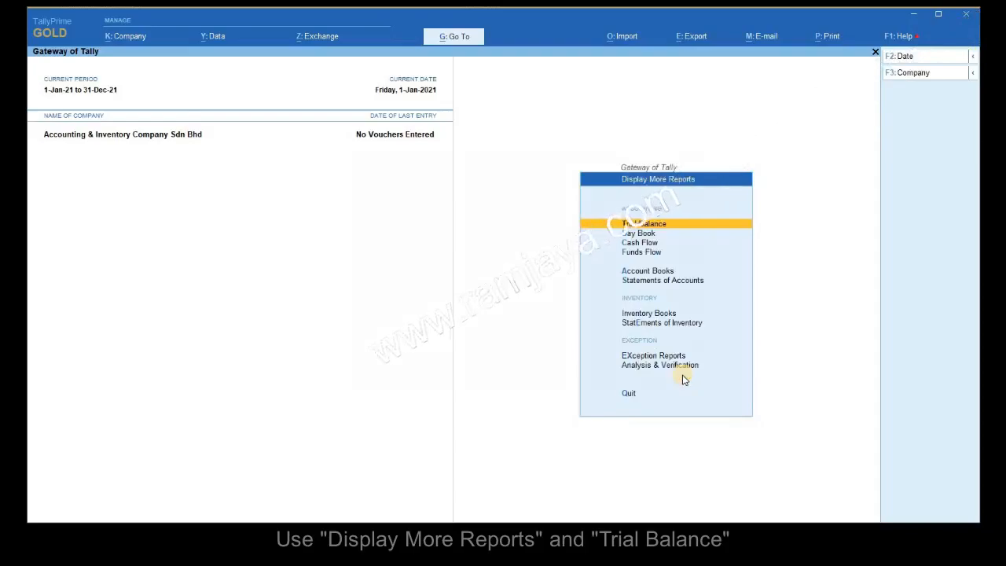
click(642, 227)
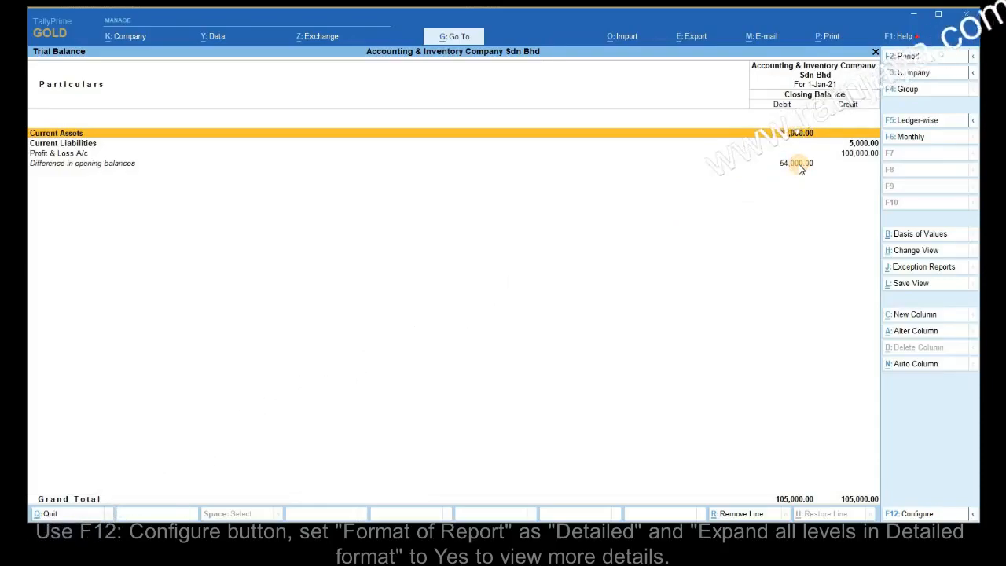
- Configure the Trial Balance in Detailed format with all levels expanded set to Yes, and expand the Creditors group
click(911, 514)
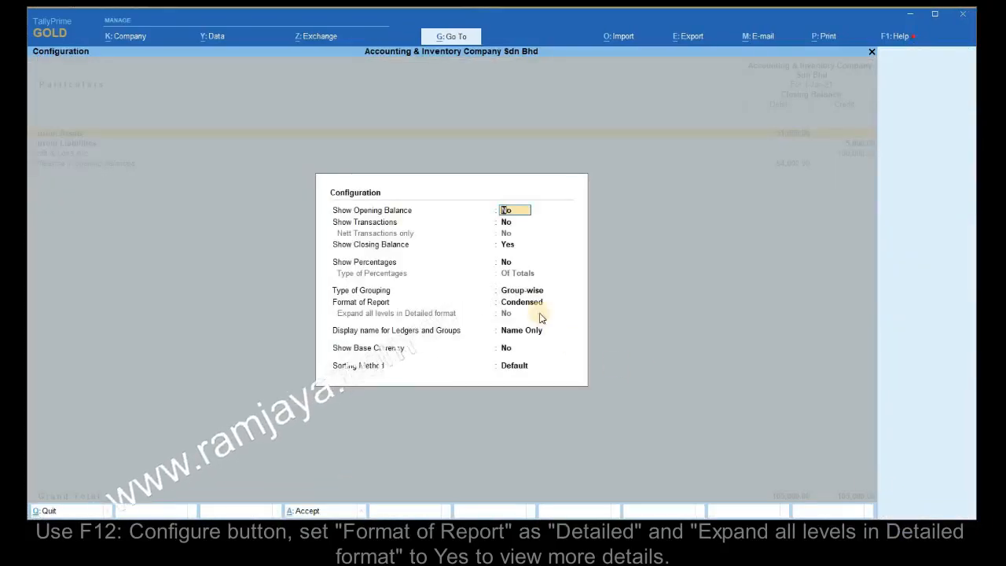
click(531, 307)
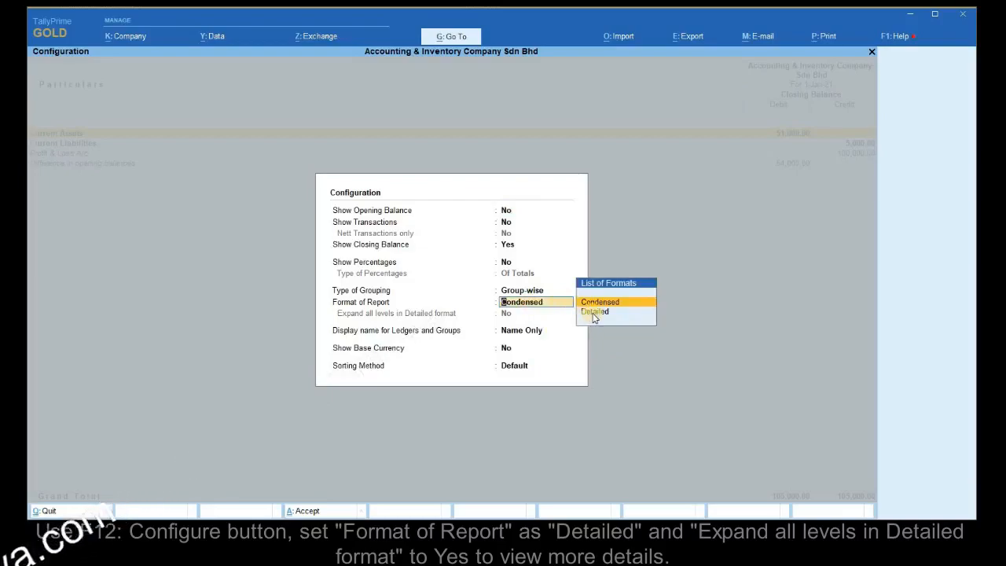
click(593, 313)
click(525, 314)
click(525, 315)
text(y)
key(ctrl+a)
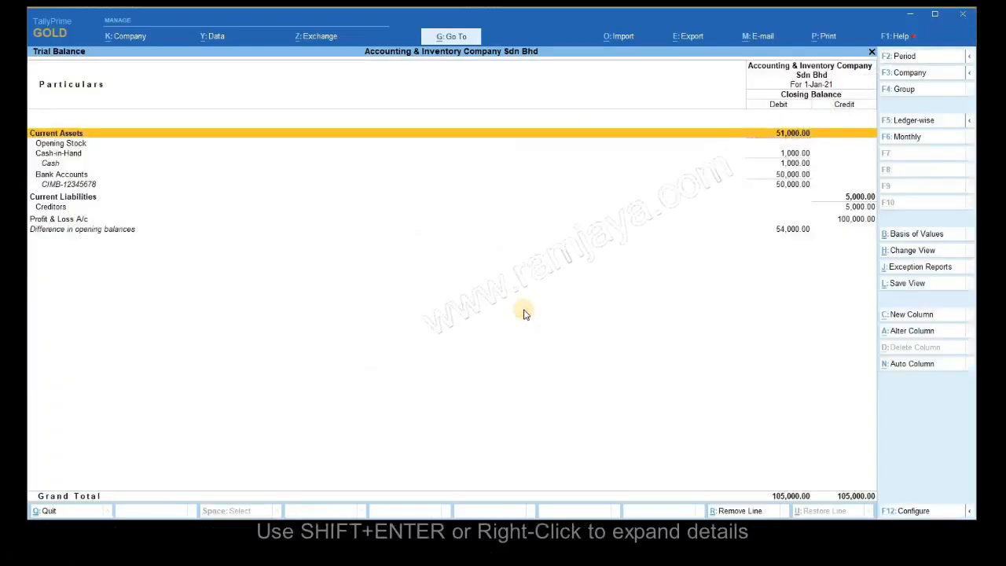
click(57, 208)
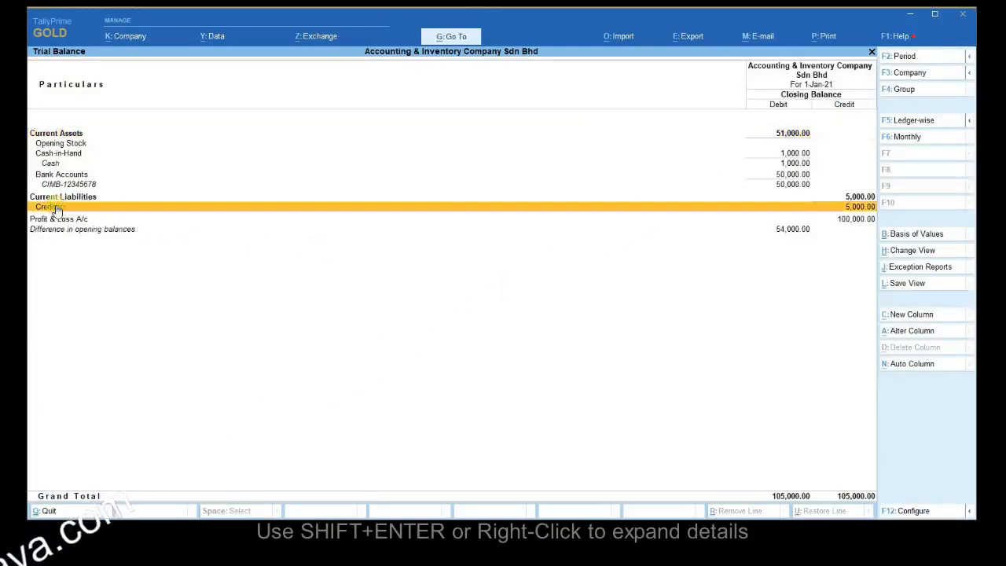
key(shift+Return)
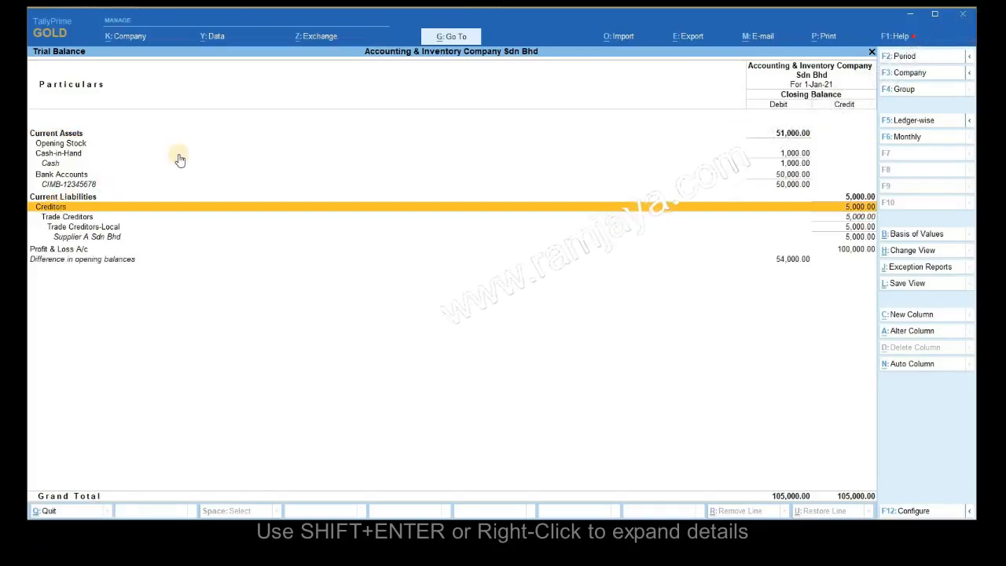
- Open the print settings for the current Trial Balance report, check the zoomed print preview, and close the preview
click(820, 36)
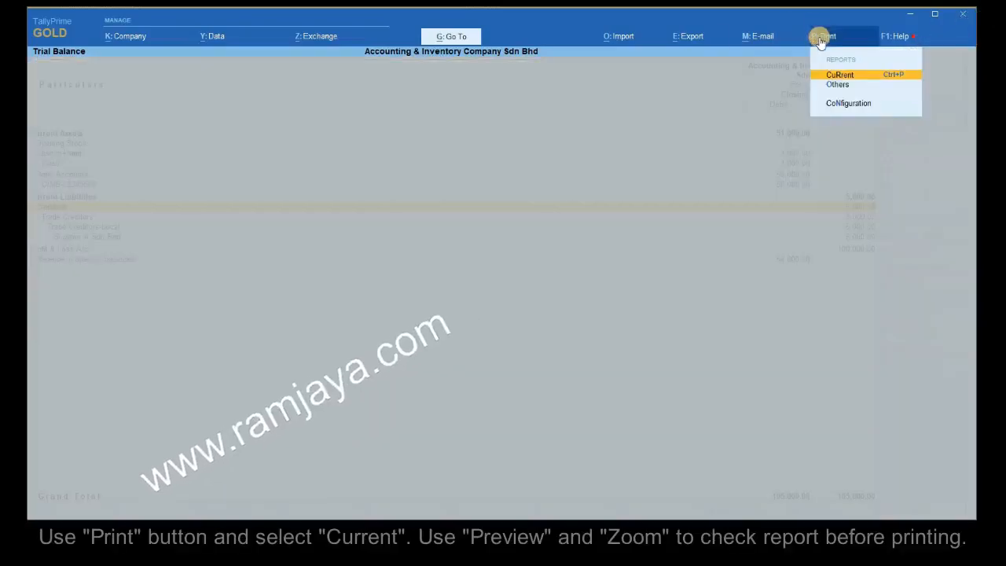
click(836, 76)
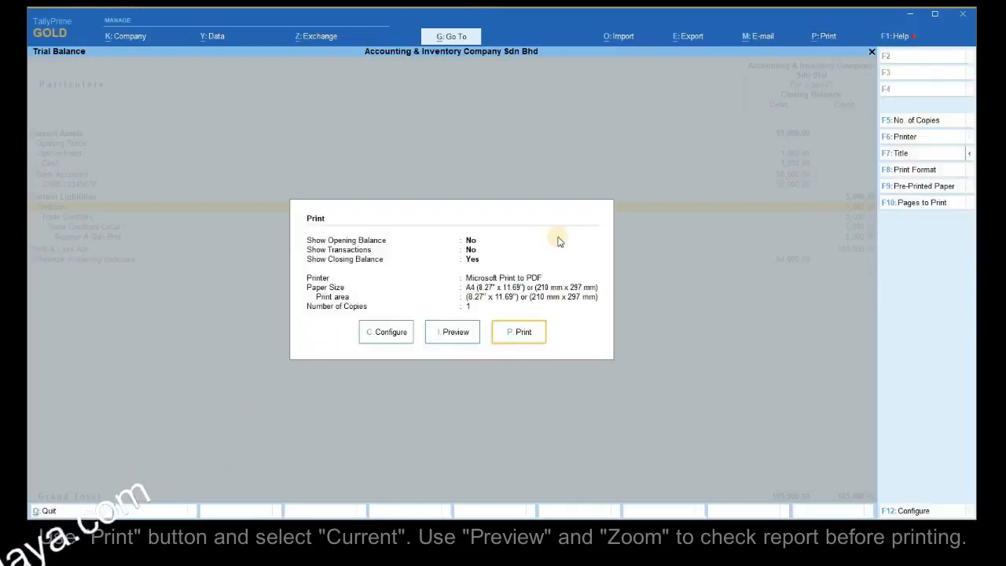
click(461, 331)
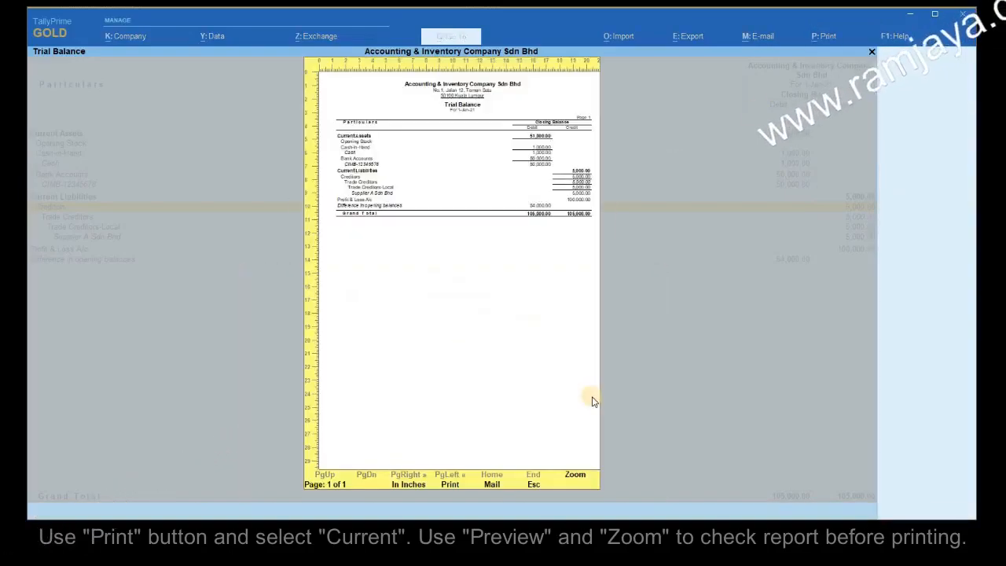
click(577, 475)
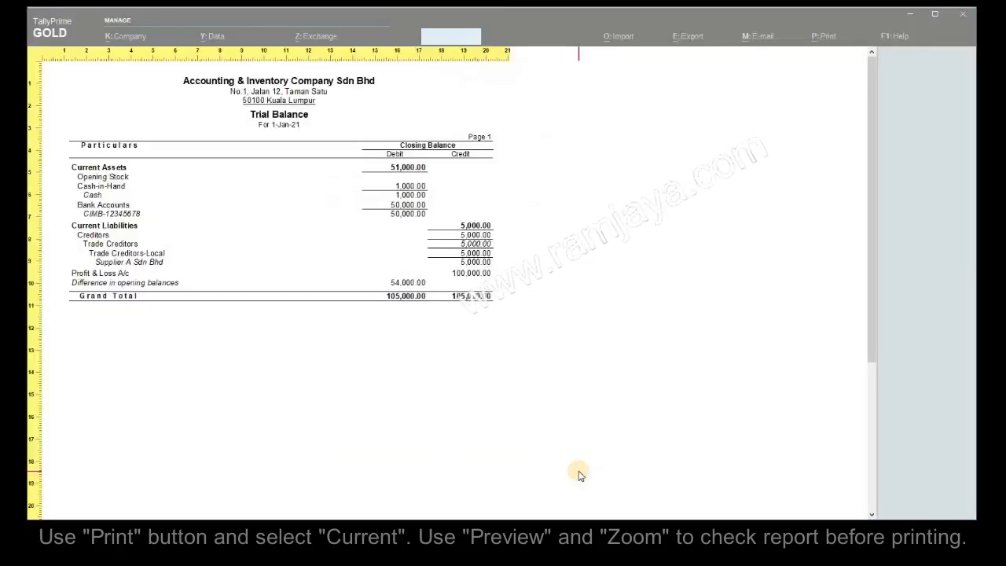
click(577, 475)
key(Escape)
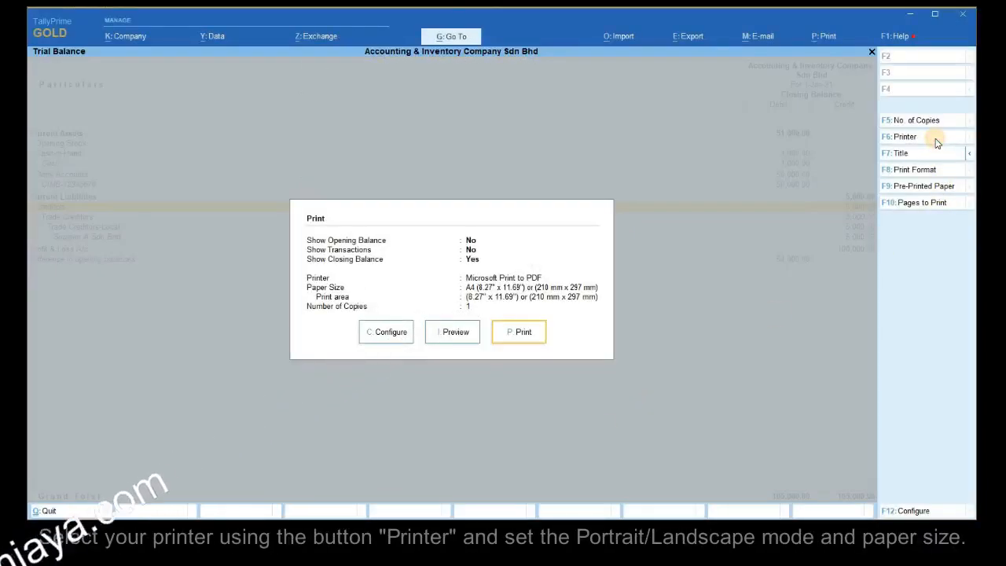
- Select the HP Deskjet 2520 series printer, keep Portrait orientation and A4 paper size, and print the Trial Balance
click(936, 142)
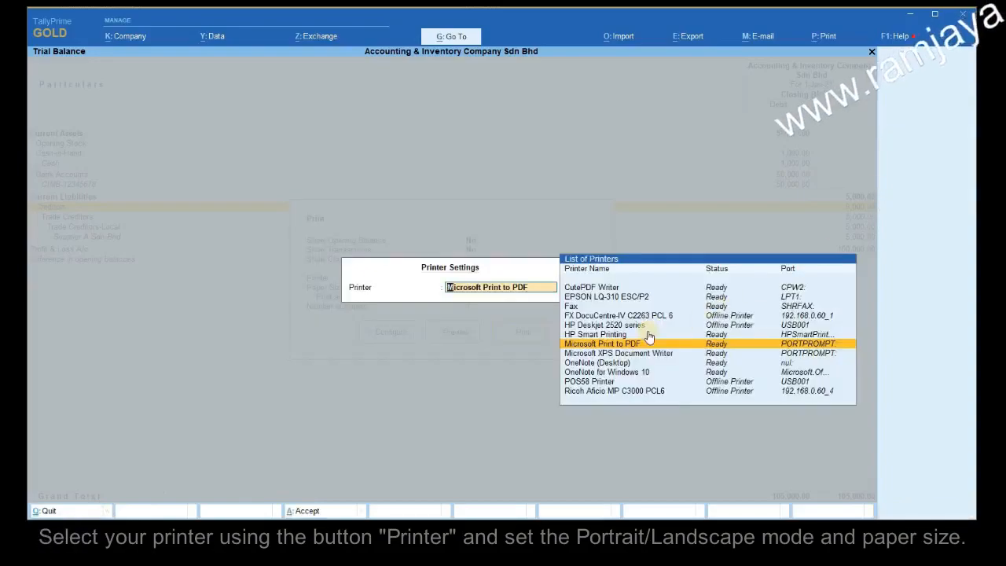
click(599, 325)
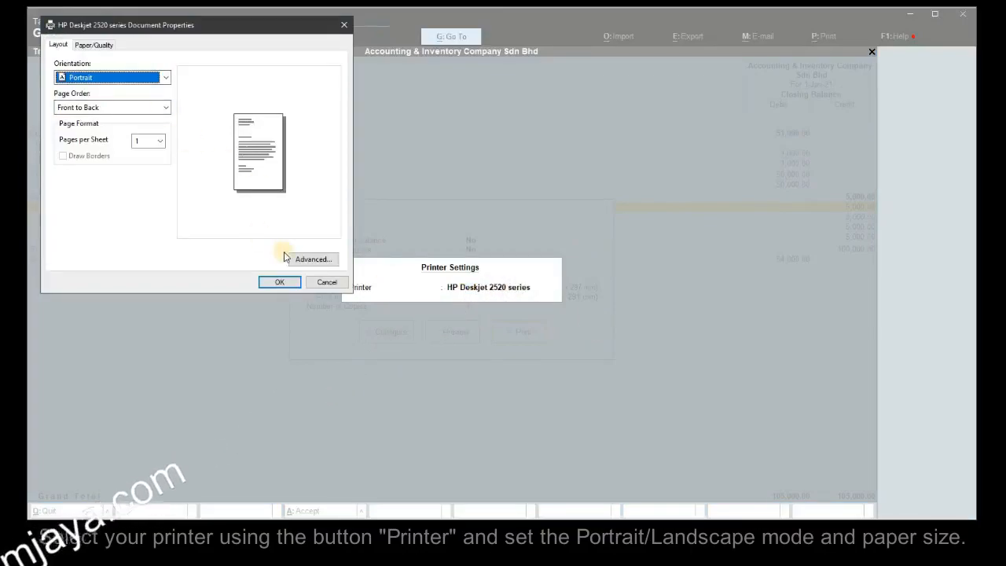
click(306, 259)
click(180, 101)
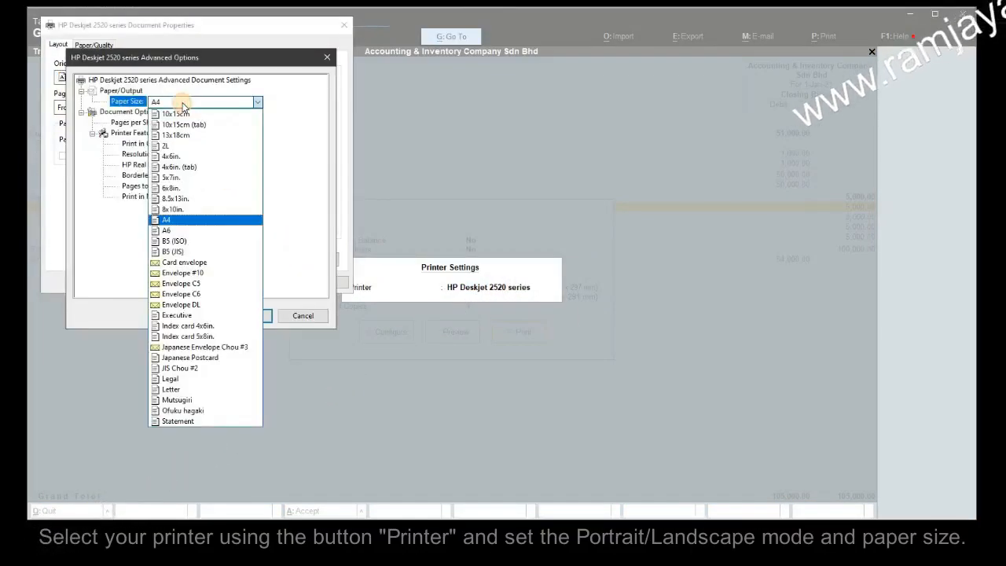
click(179, 102)
click(247, 315)
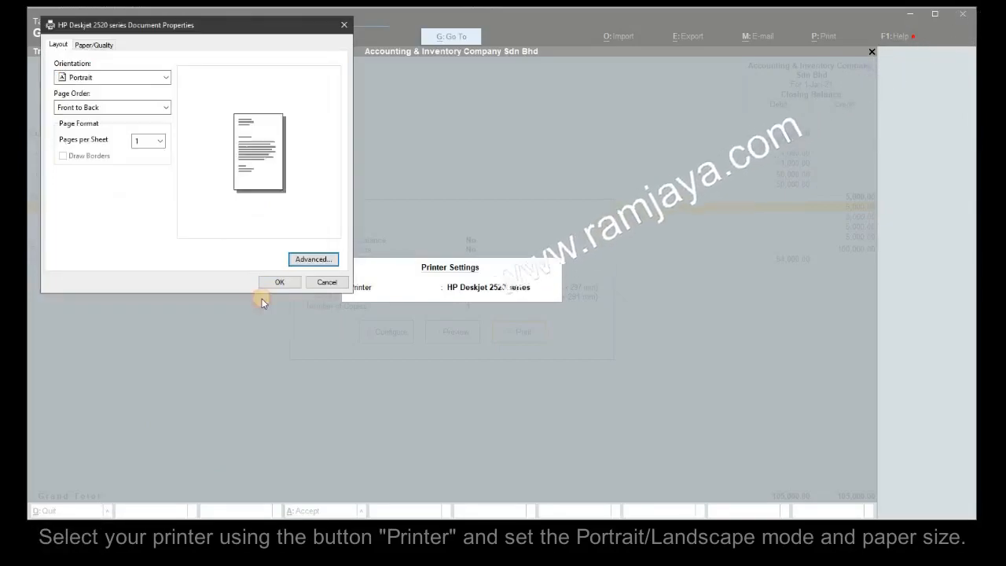
click(278, 285)
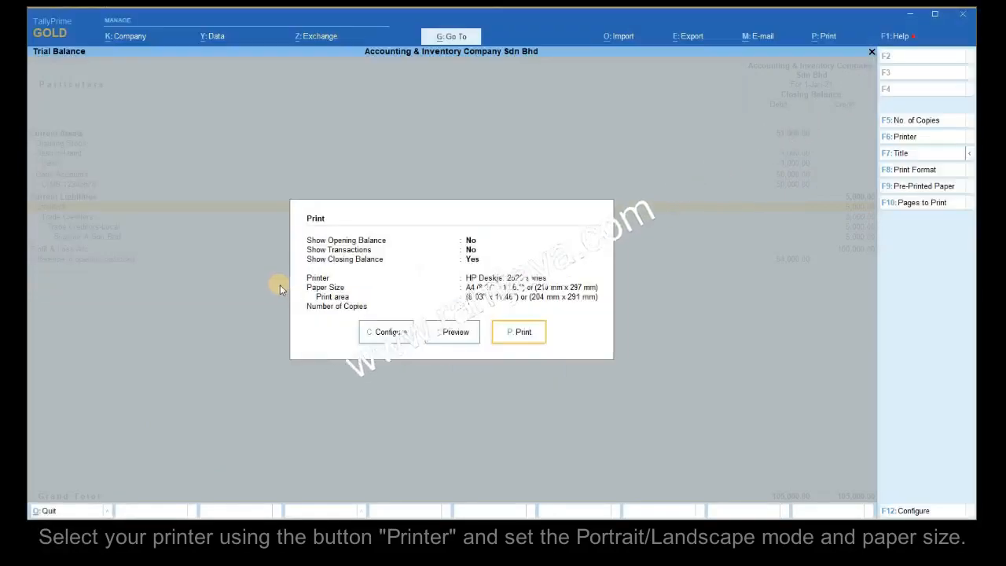
click(513, 334)
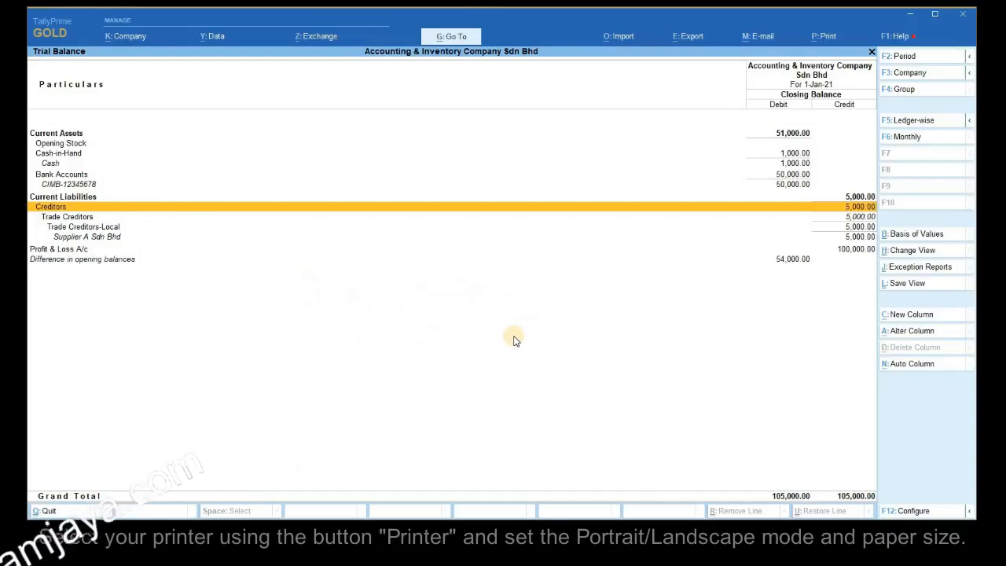